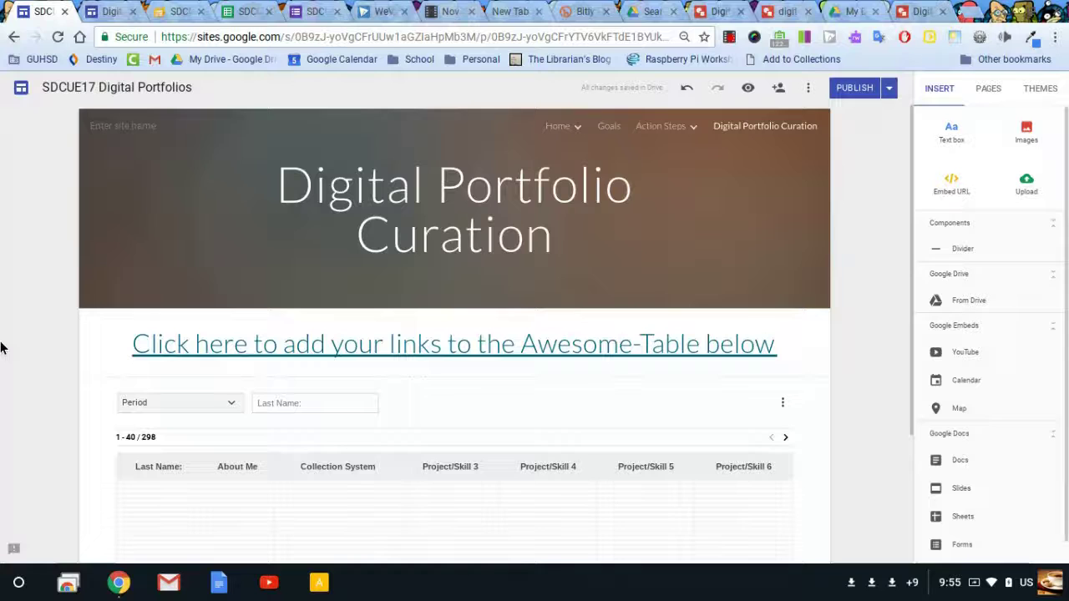
Reload the published site's home page and highlight its bit.ly/sdcue17devine short link
scroll(125, 356, "down", 1)
scroll(128, 357, "up", 1)
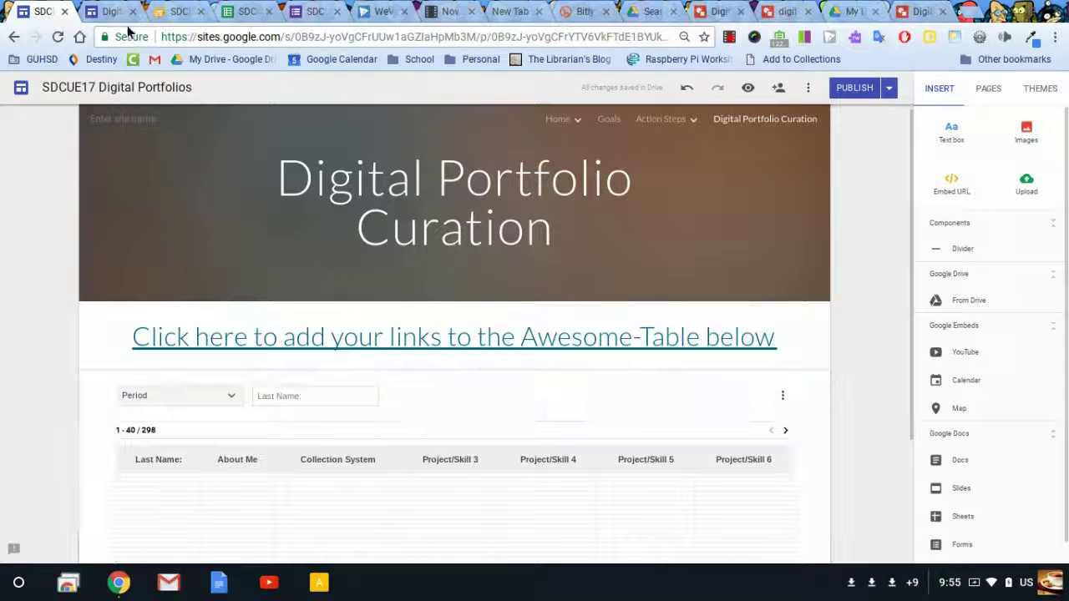
left_click(101, 18)
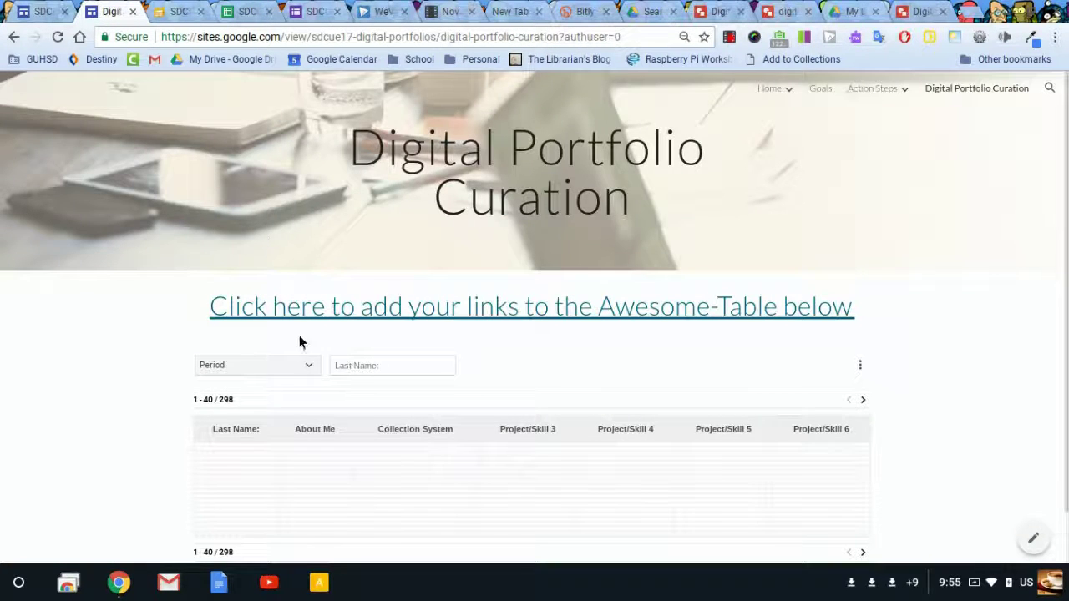
left_click(58, 37)
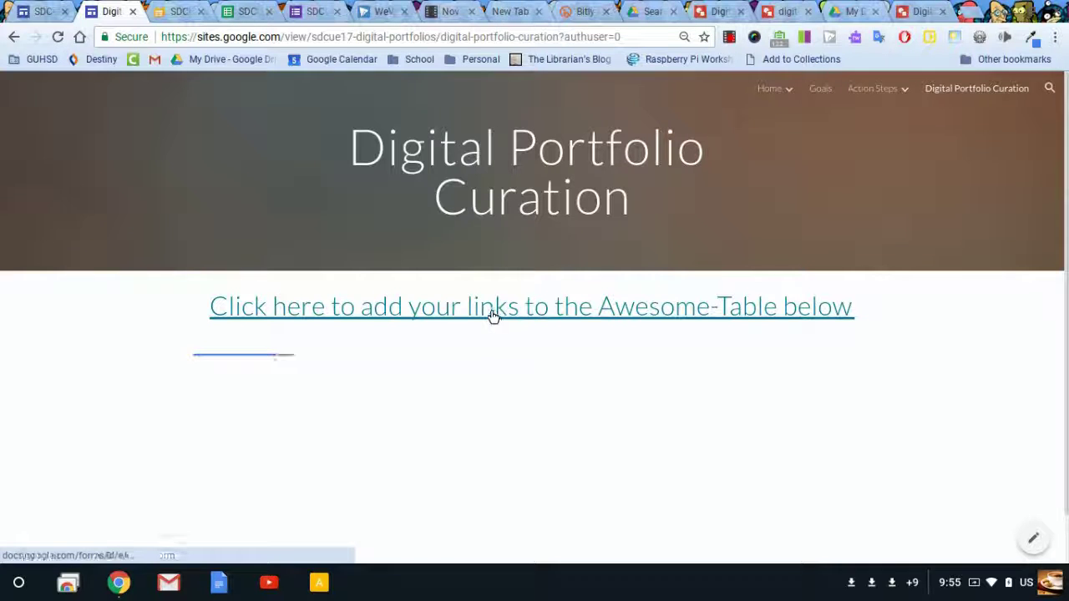
left_click(770, 91)
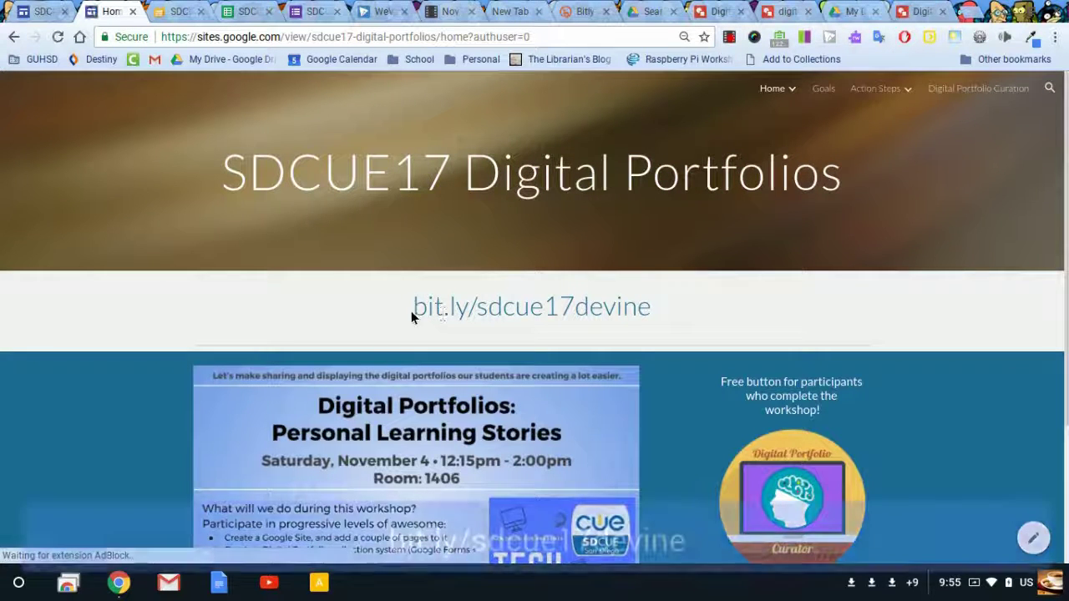
left_click_drag(413, 309, 646, 307)
key("ctrl+c")
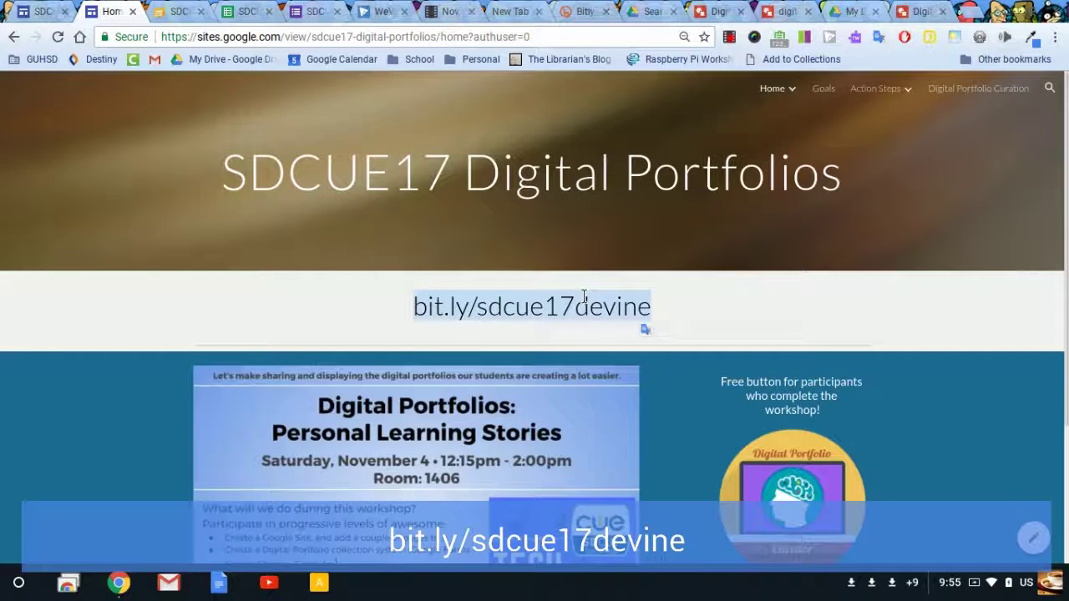
In a new incognito window, load bit.ly/sdcue17devine and go to Digital Portfolio Curation
left_click(1054, 38)
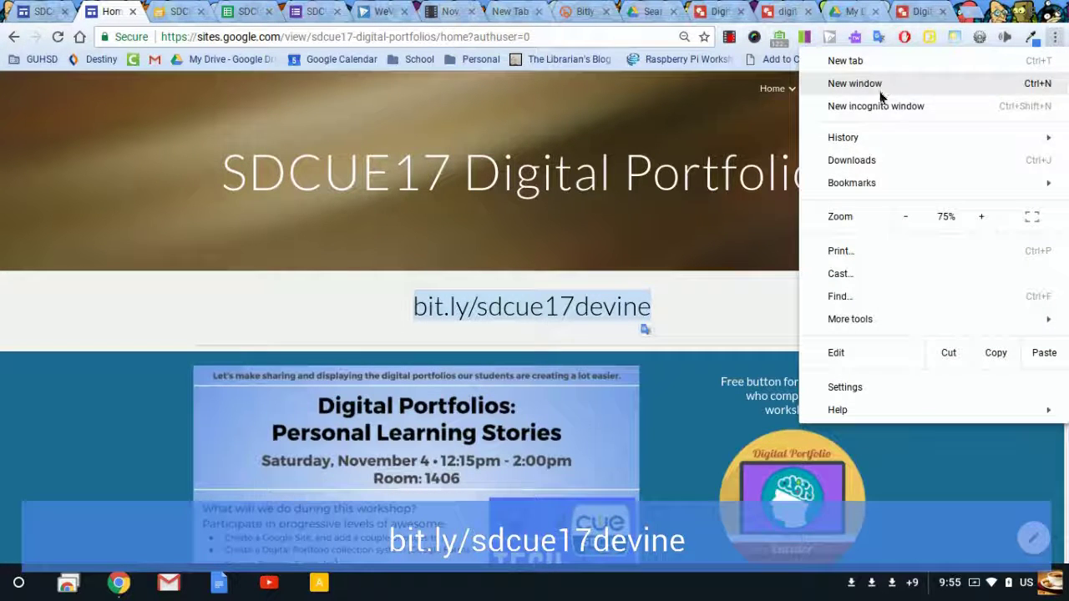
left_click(882, 108)
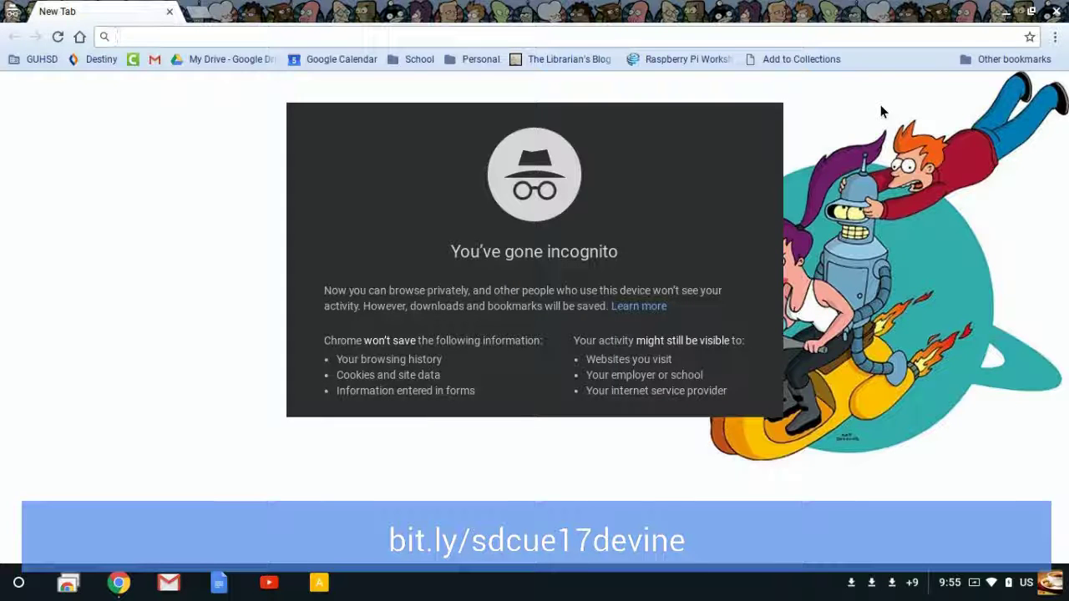
key("ctrl+v")
key("Return")
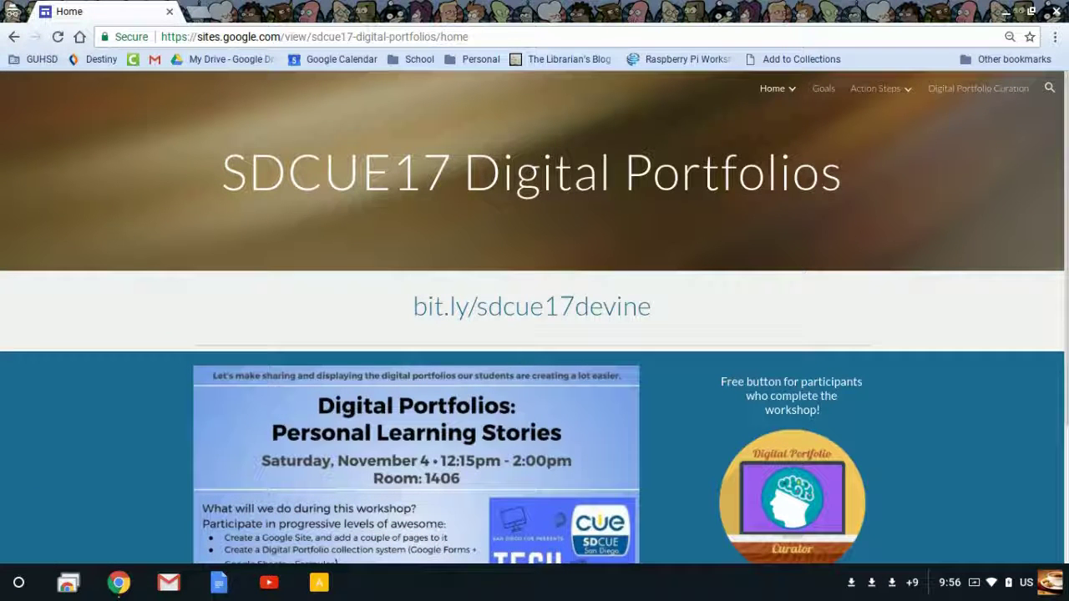
left_click(965, 92)
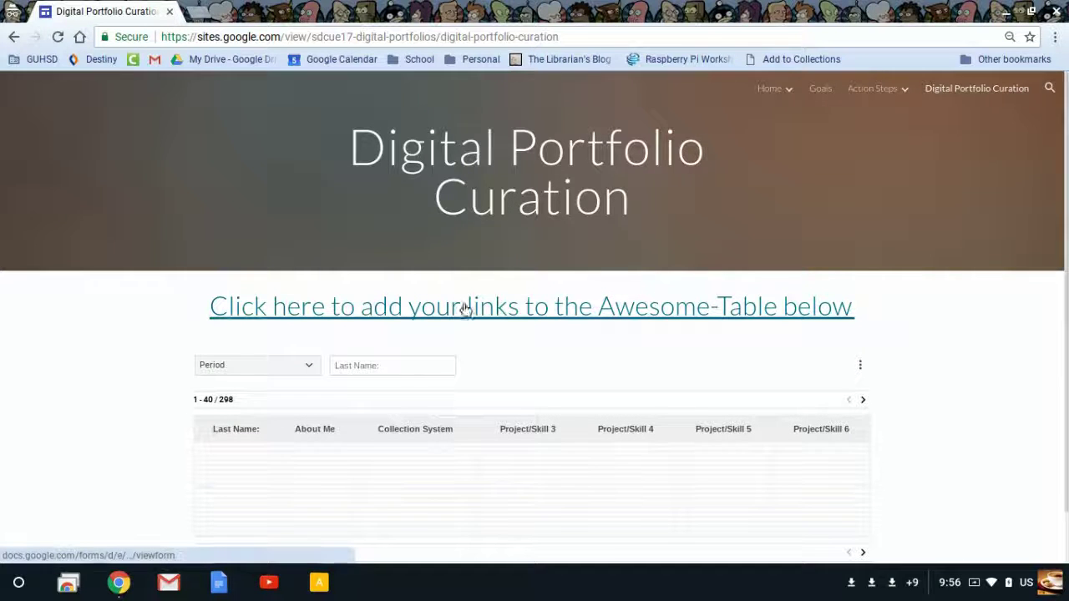
Open the link submission form and sign in with the school account email
left_click(519, 313)
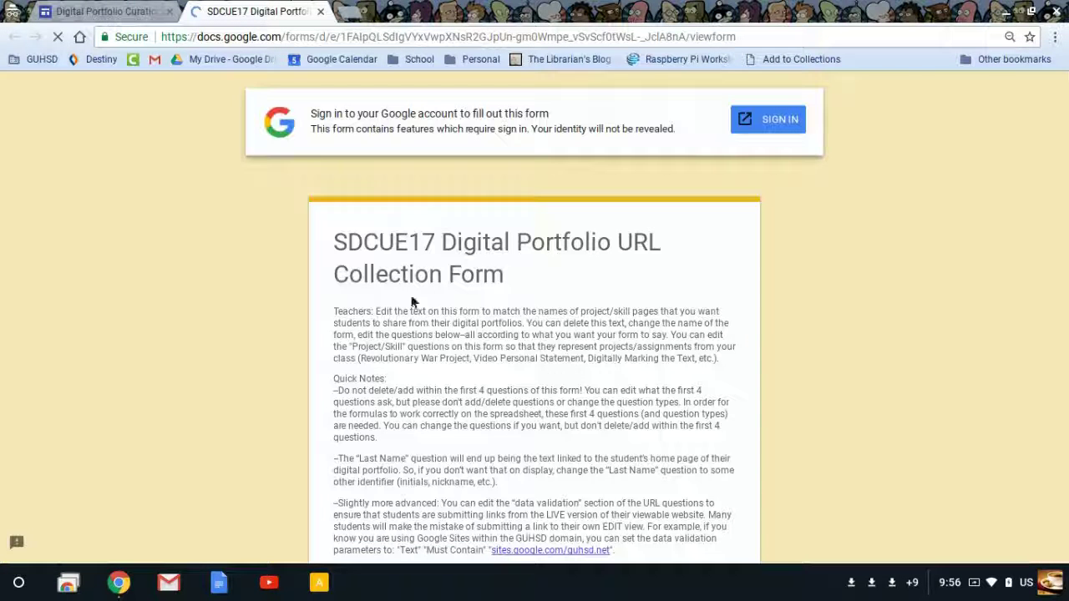
left_click(773, 121)
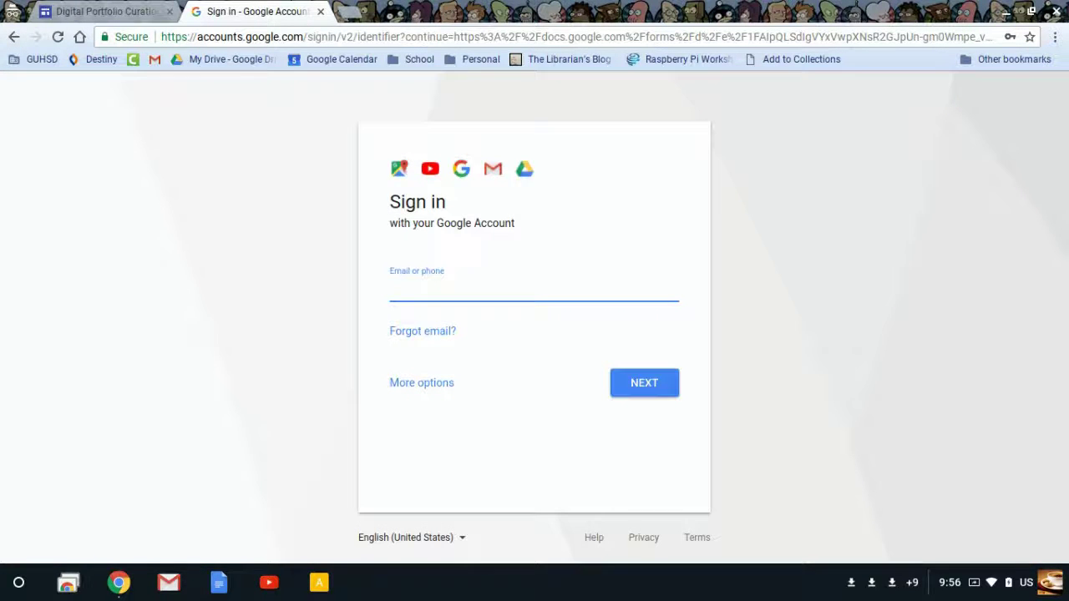
key("Return")
key("Return")
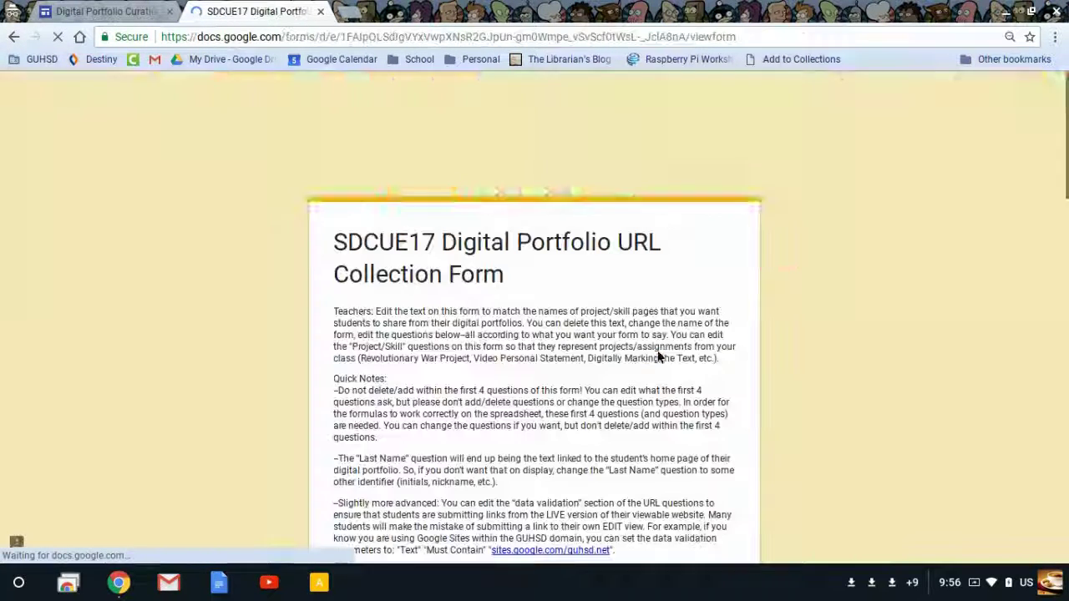
Fill in the form's Email address and choose Period 4
scroll(205, 327, "down", 2)
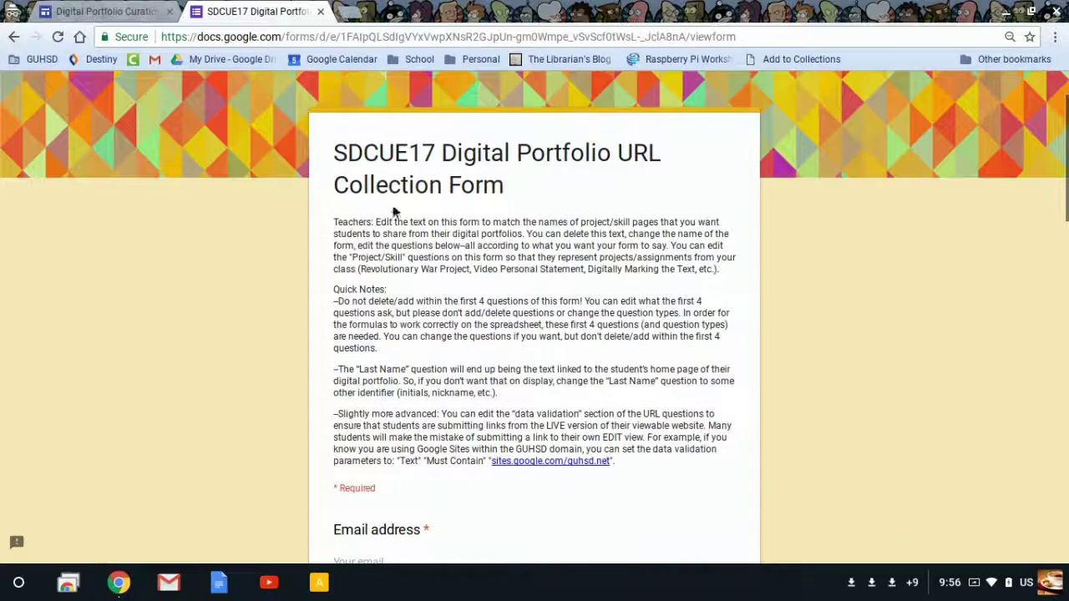
scroll(455, 376, "down", 1)
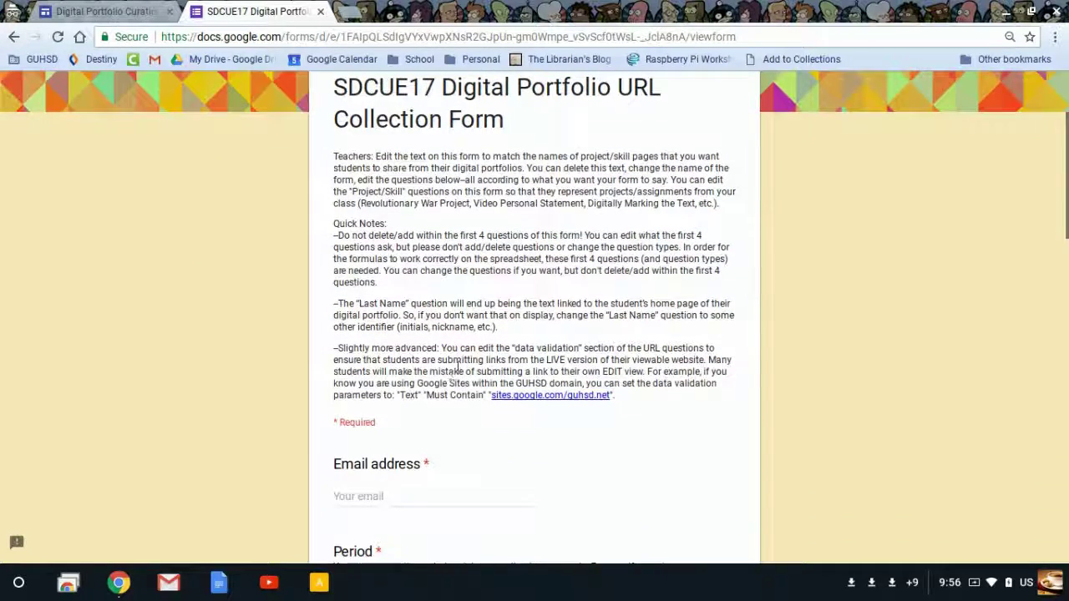
scroll(444, 375, "down", 1)
left_click(366, 404)
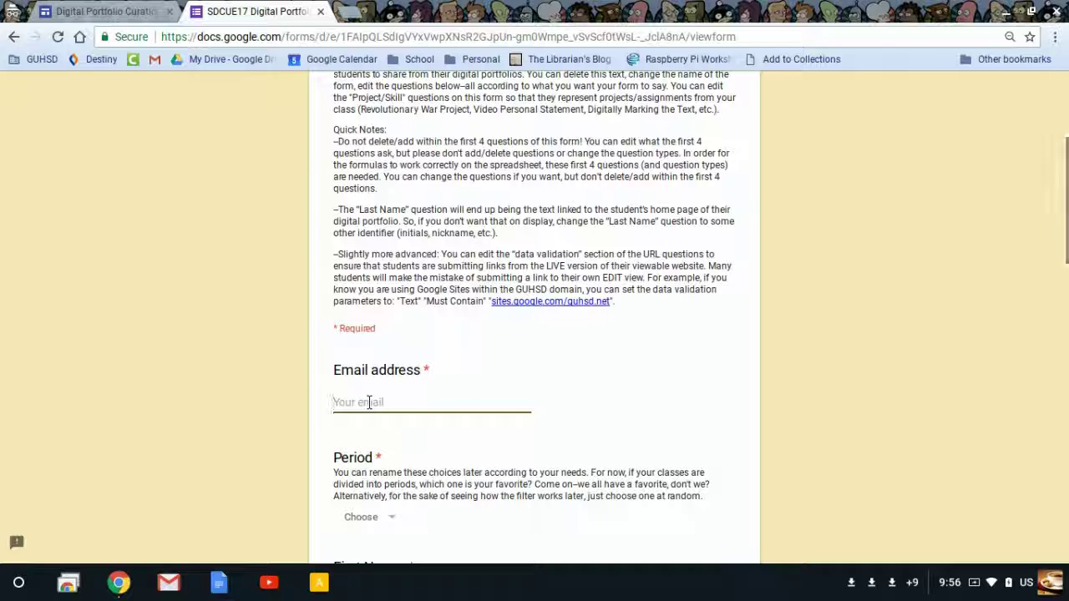
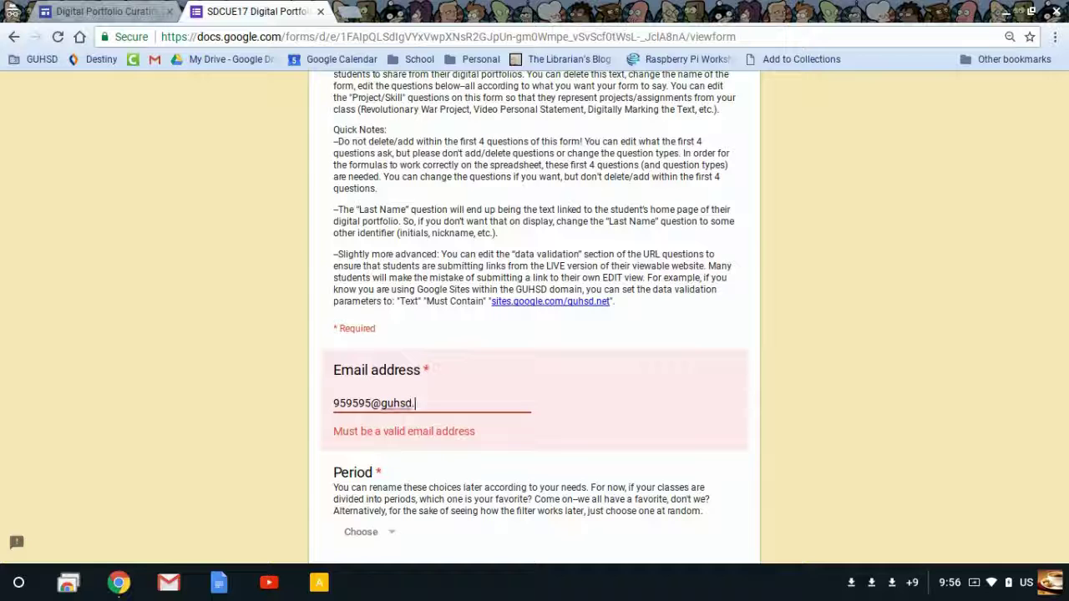
left_click(264, 411)
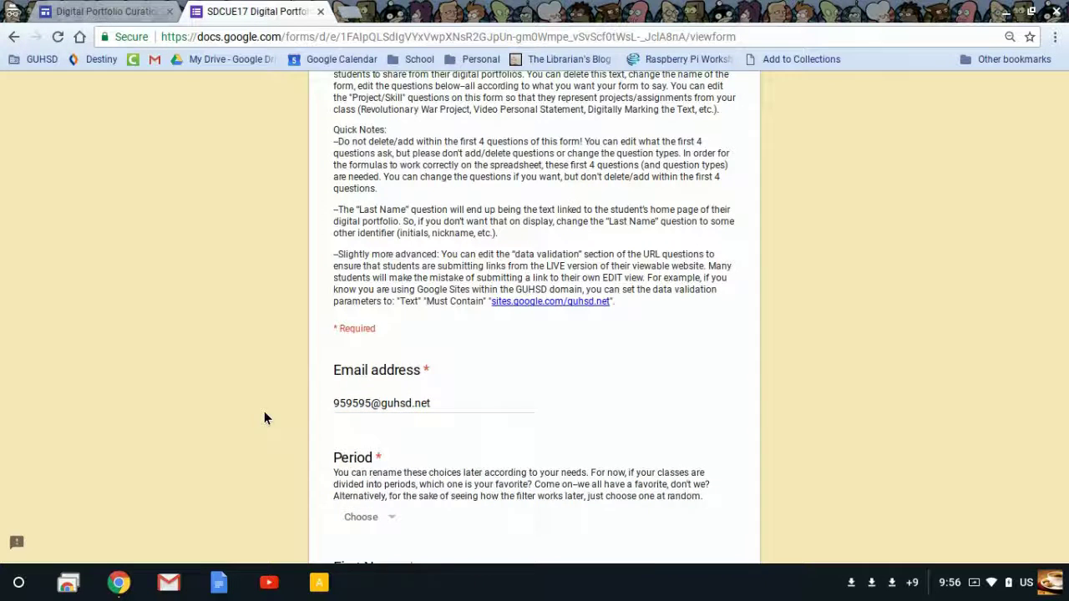
scroll(259, 419, "down", 2)
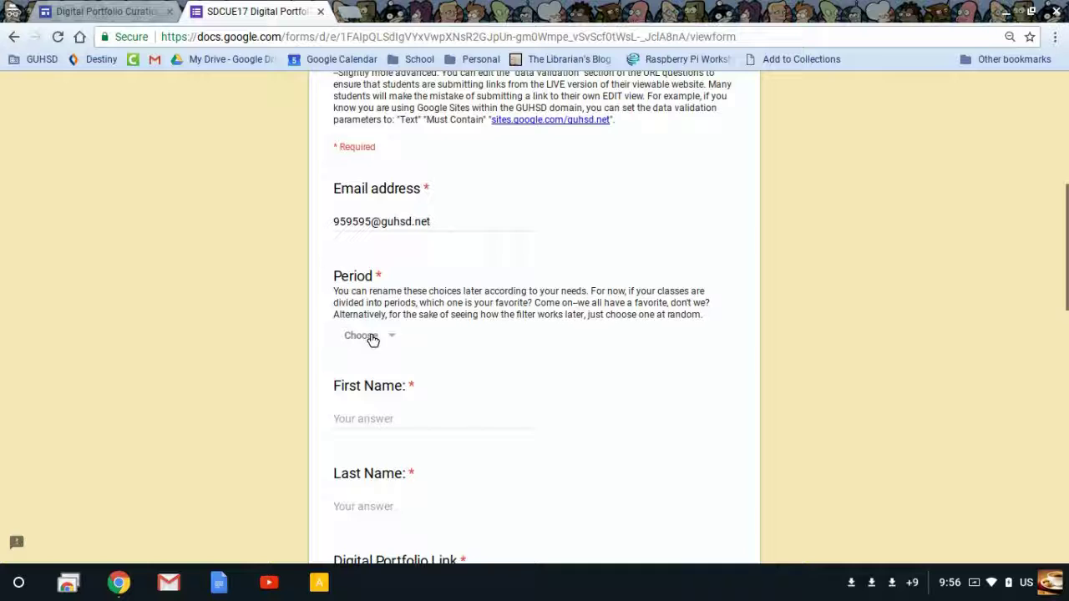
left_click(359, 334)
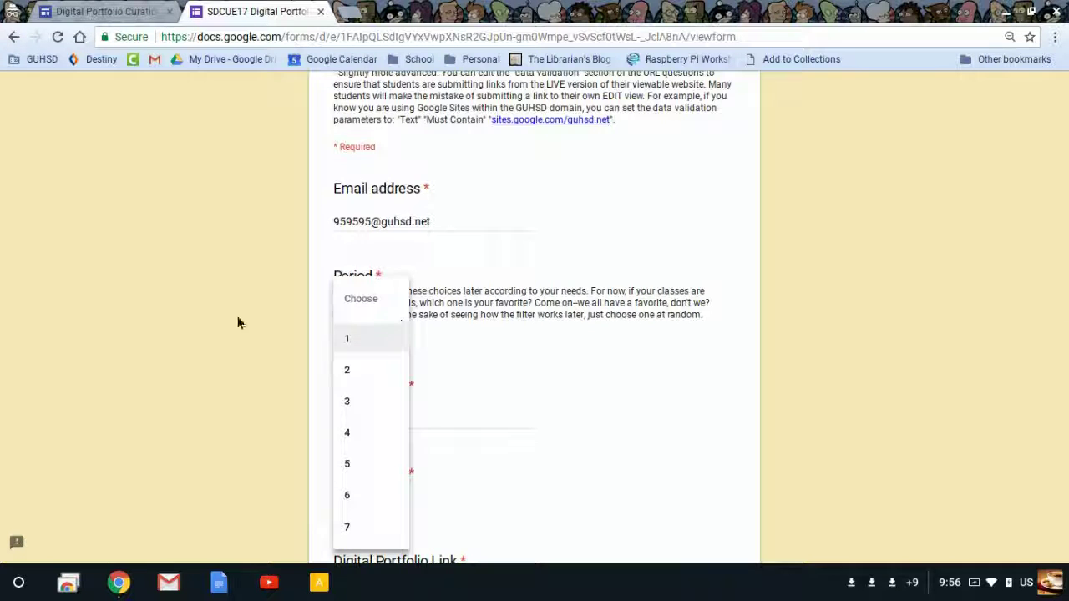
scroll(227, 370, "down", 1)
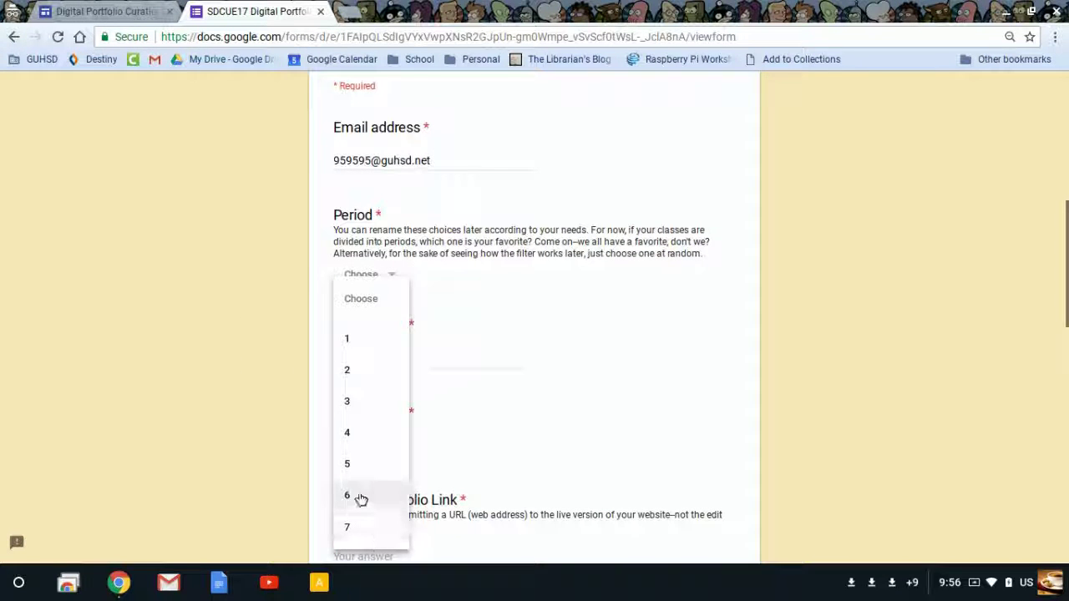
left_click(364, 436)
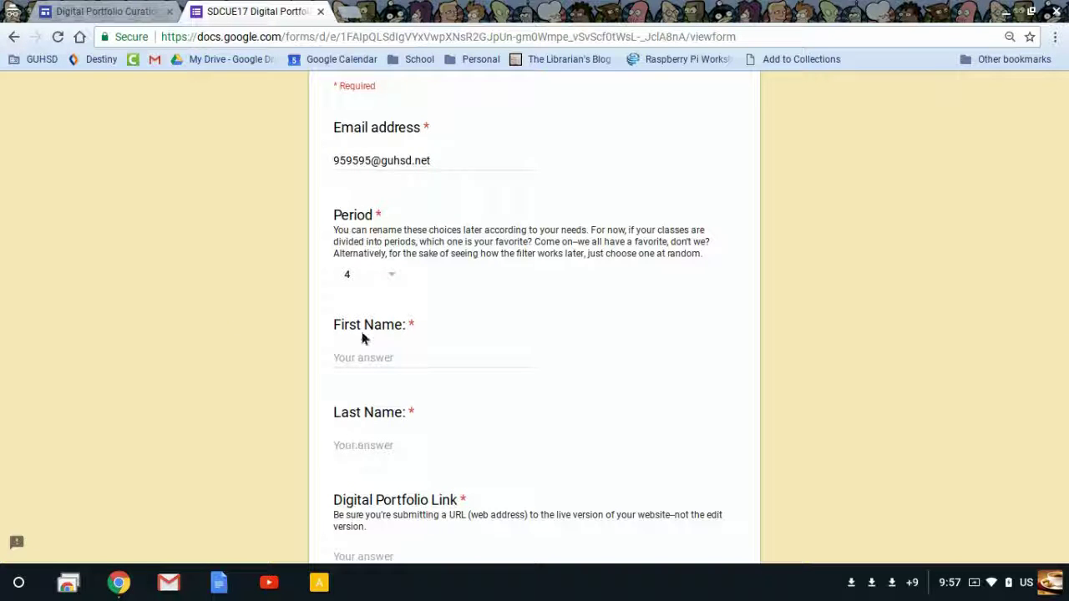
Enter the sample student's first and last names in the form
left_click(366, 358)
type("Eric")
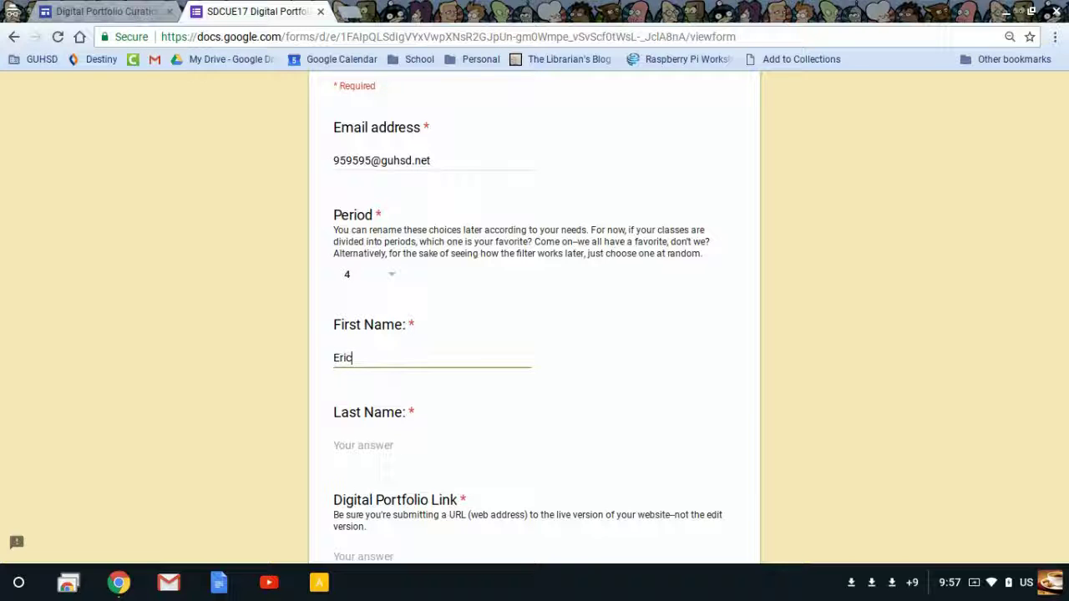
left_click(395, 444)
type("Brown (S")
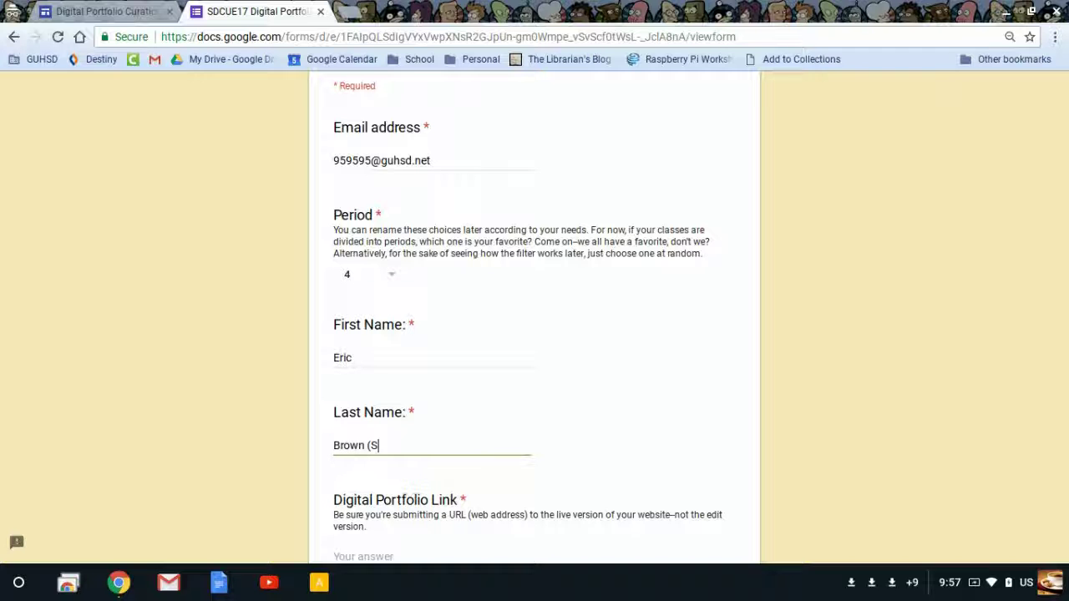
type("ample")
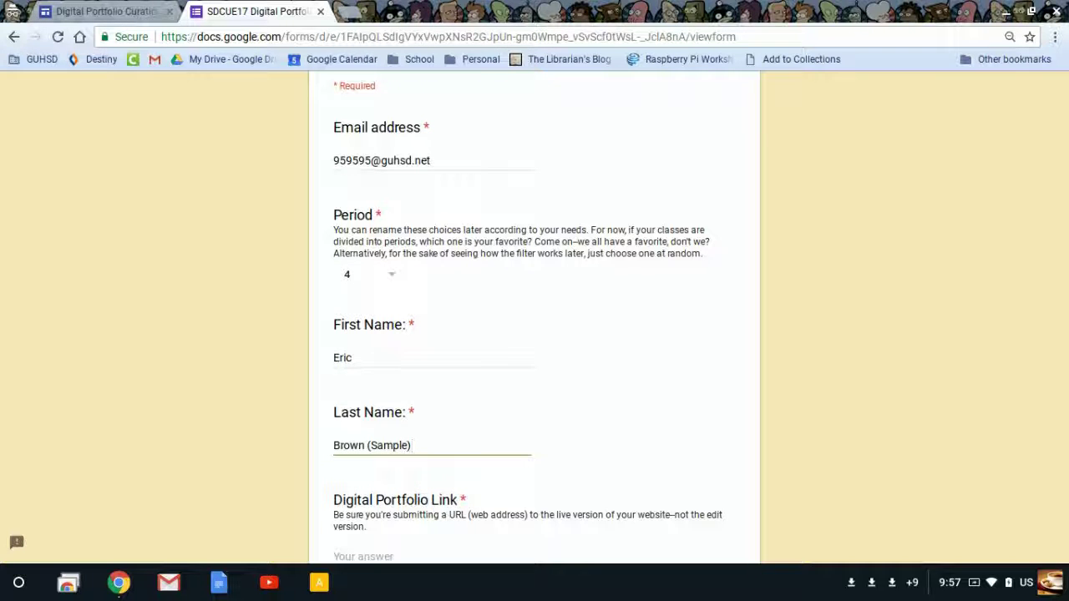
mouse_move(332, 411)
left_mouse_down()
mouse_move(414, 412)
mouse_move(392, 447)
left_mouse_up()
double_click(378, 413)
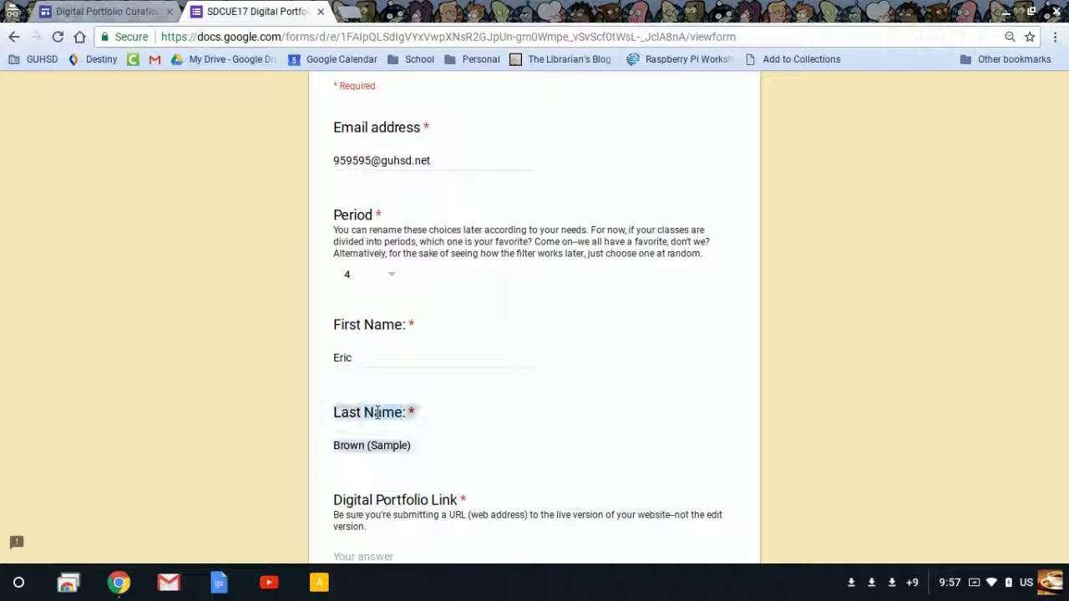
left_click(364, 443)
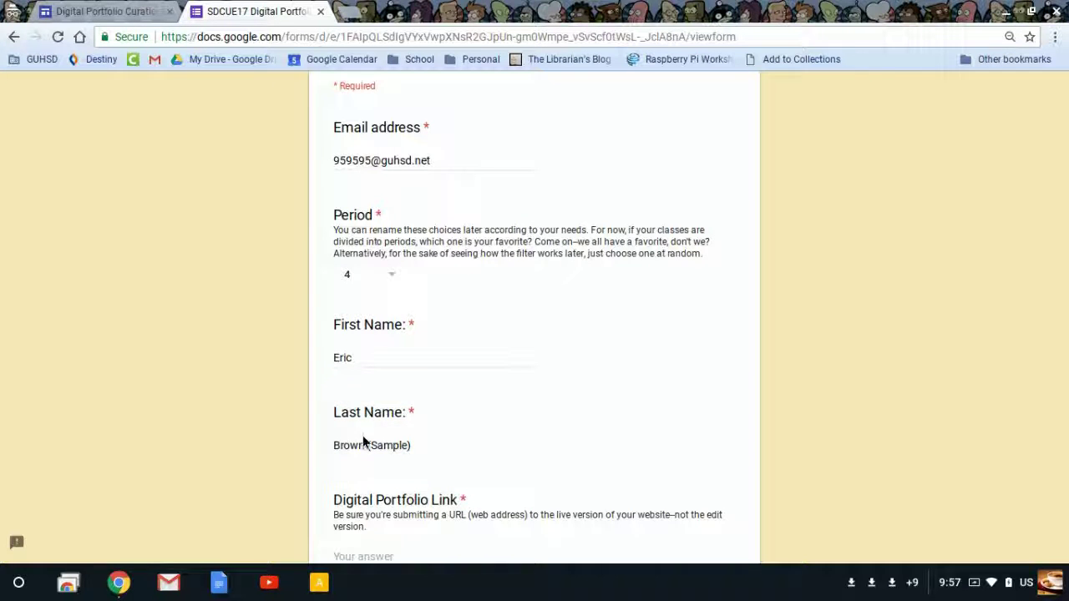
From the Google Sites home, open the sample student's portfolio from New Google Sites recent sites
left_click(96, 12)
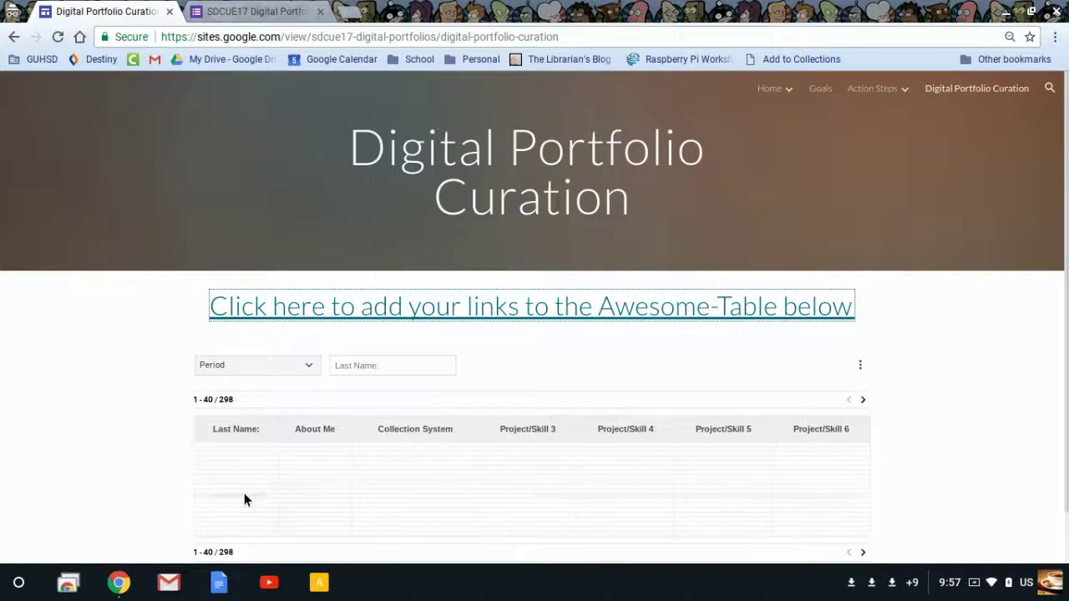
left_click(265, 13)
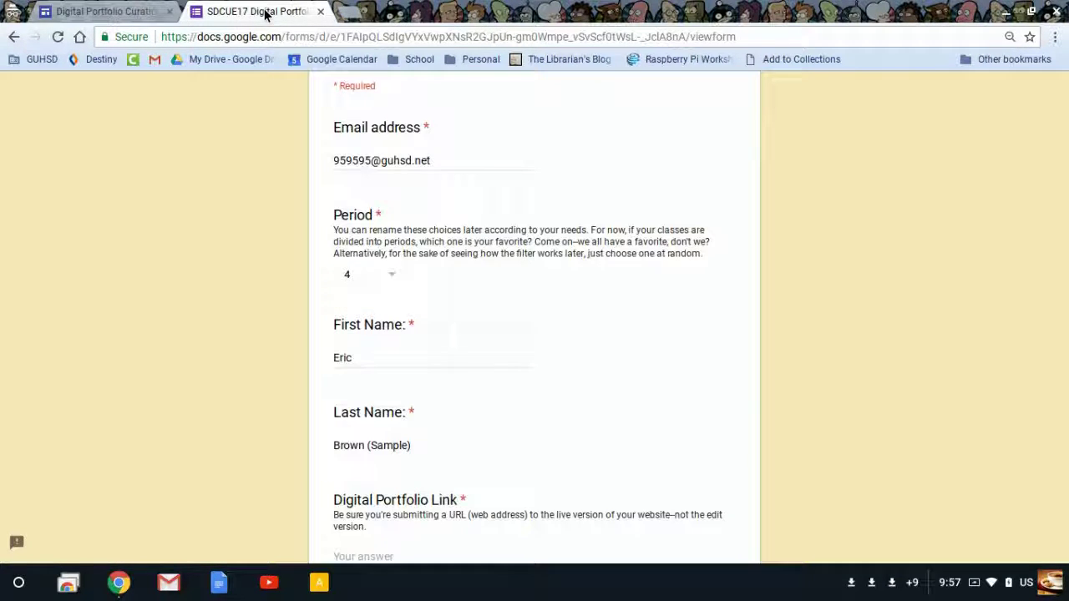
scroll(227, 401, "down", 1)
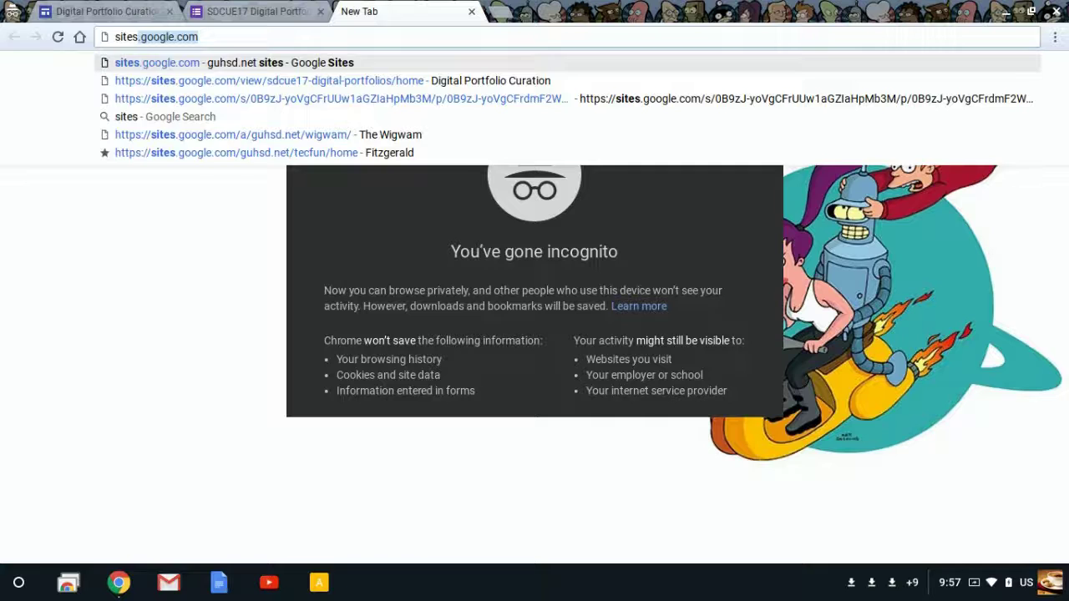
key("Return")
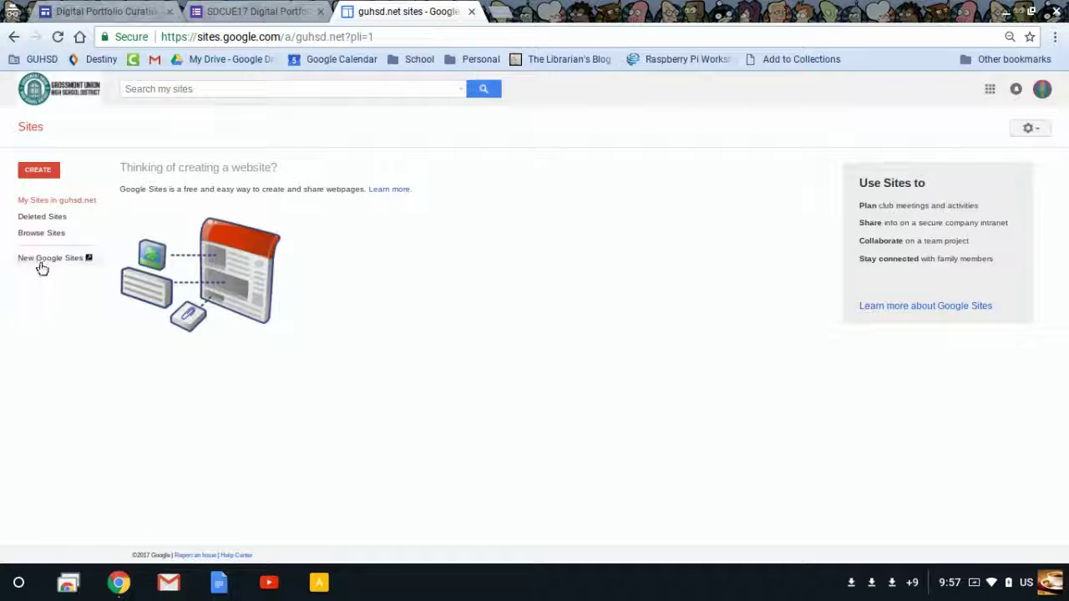
left_click(40, 261)
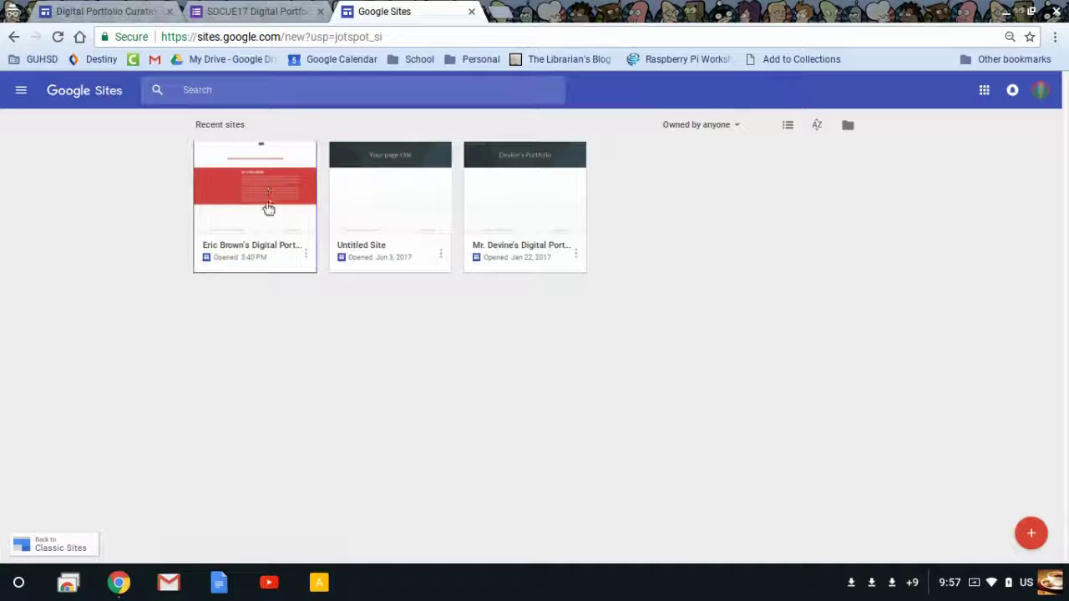
left_click(265, 198)
left_click(228, 195)
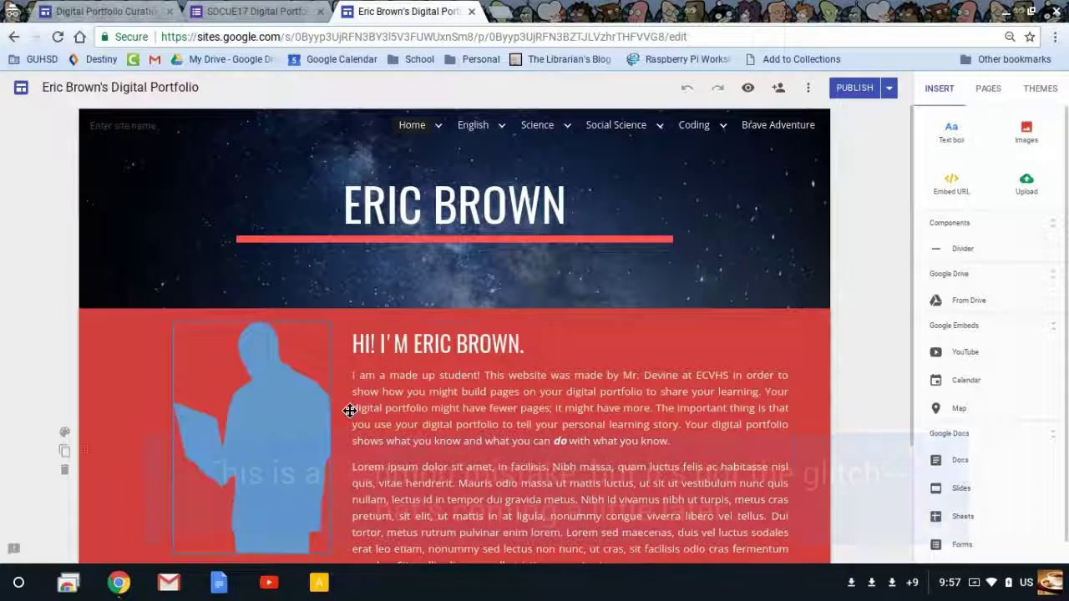
Select the portfolio editor's web address, then return to the form's empty Digital Portfolio Link question
scroll(505, 380, "down", 3)
scroll(505, 380, "up", 3)
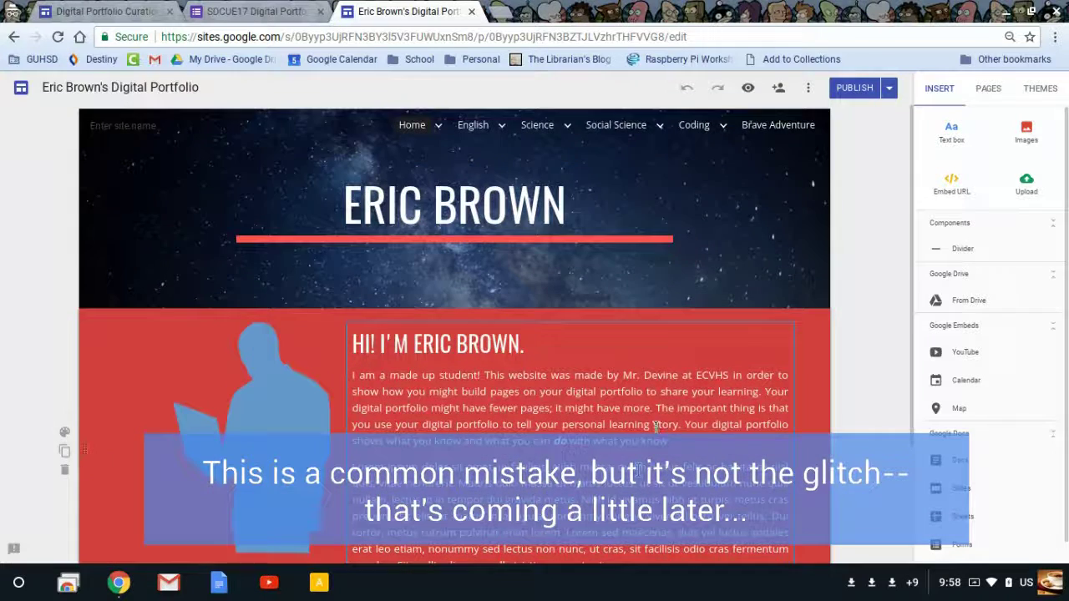
left_click(139, 12)
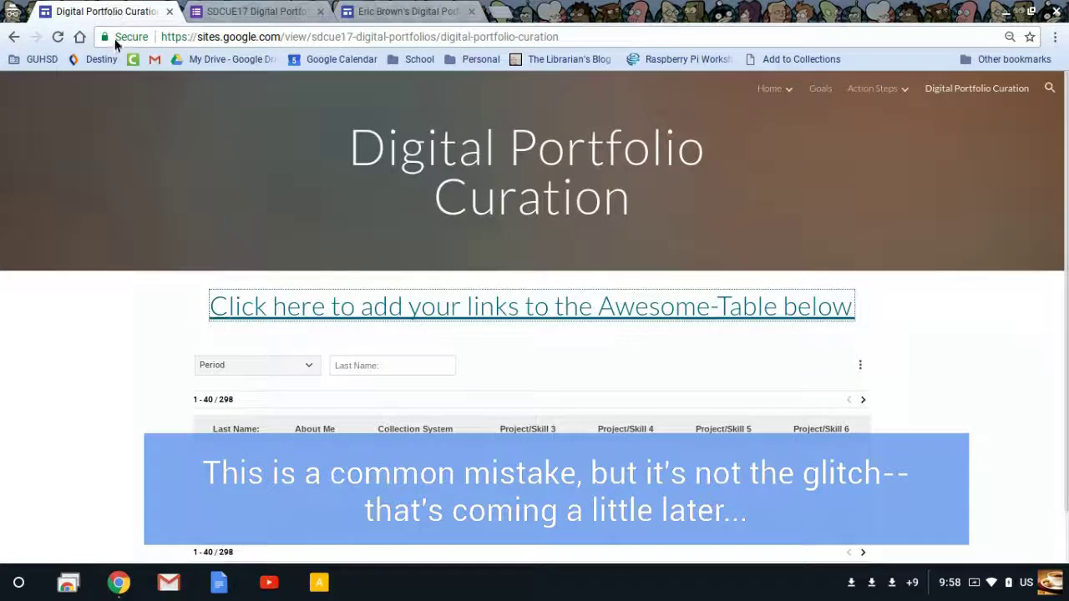
left_click(249, 12)
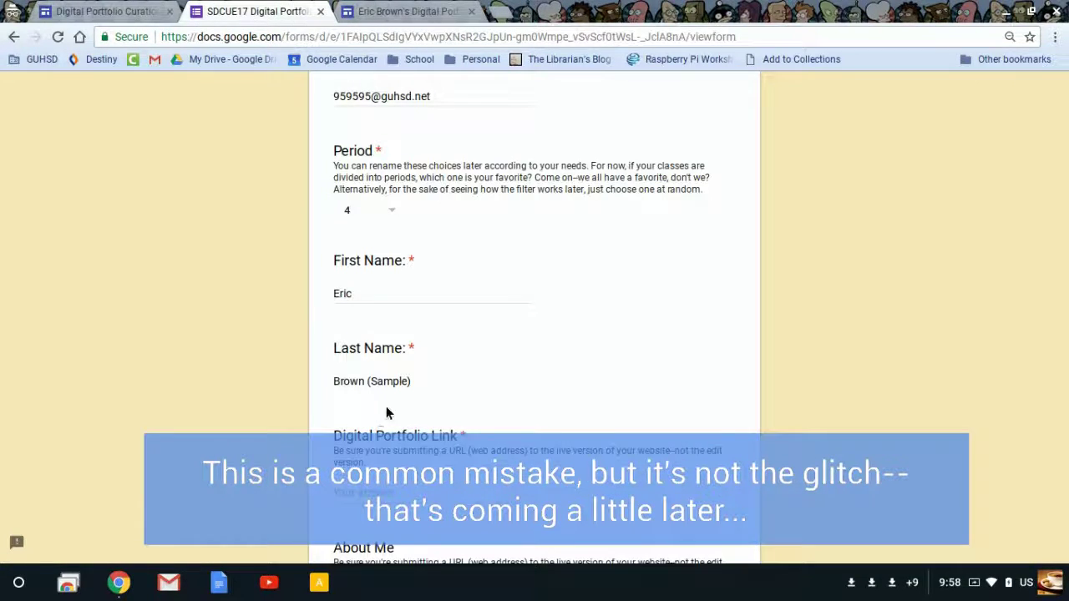
scroll(386, 410, "down", 2)
left_click(418, 12)
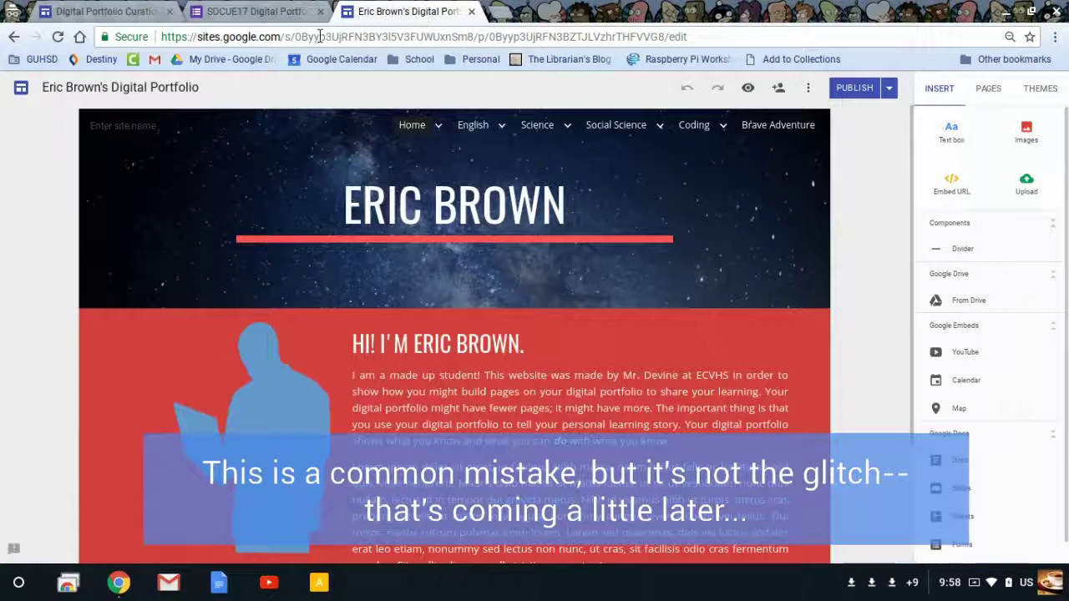
left_click(376, 37)
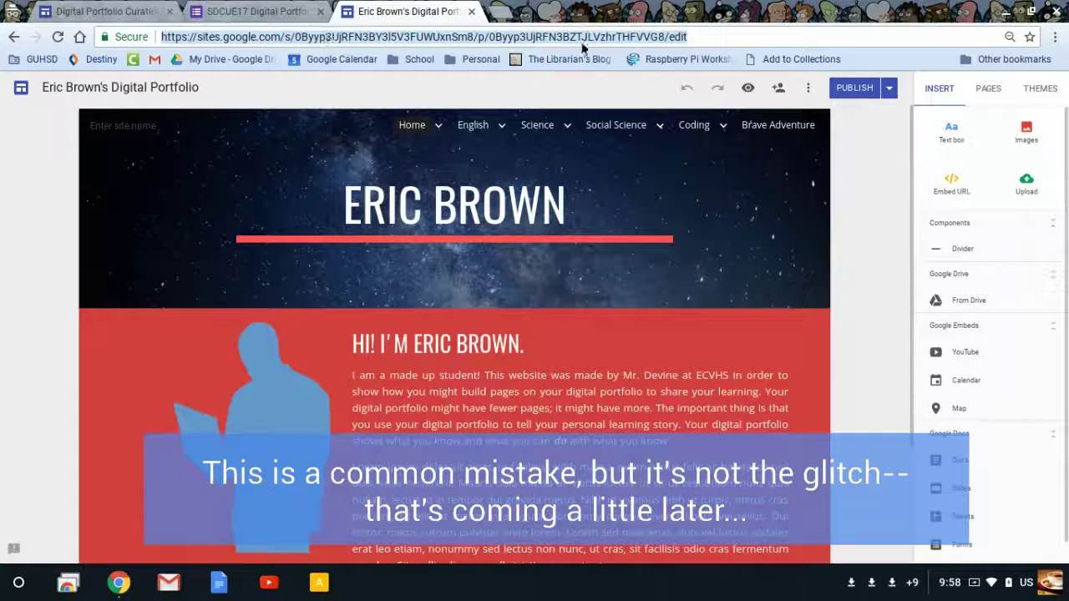
left_click(238, 12)
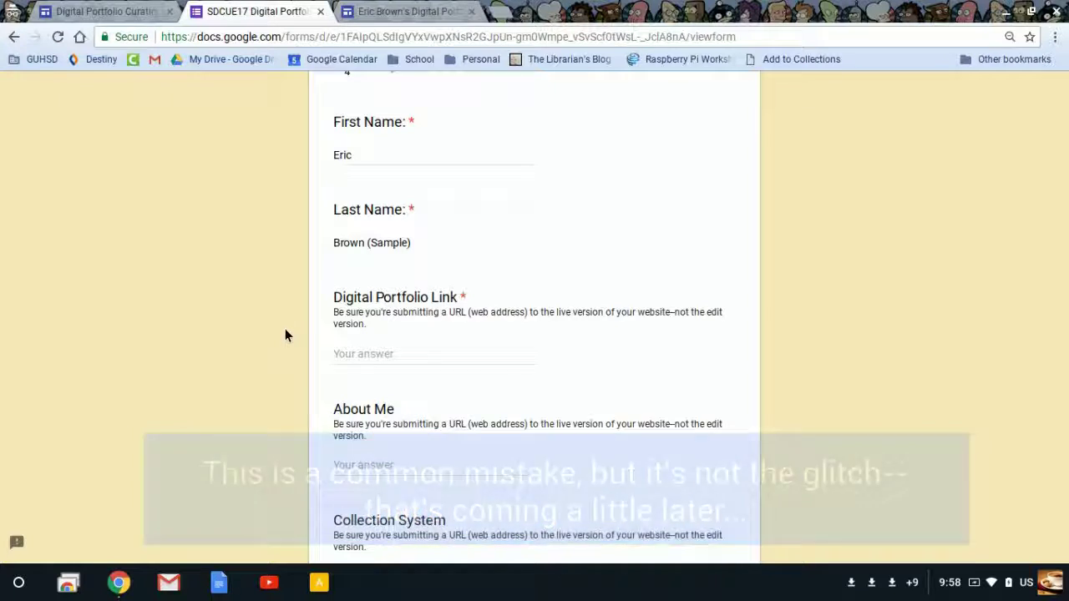
scroll(376, 298, "down", 1)
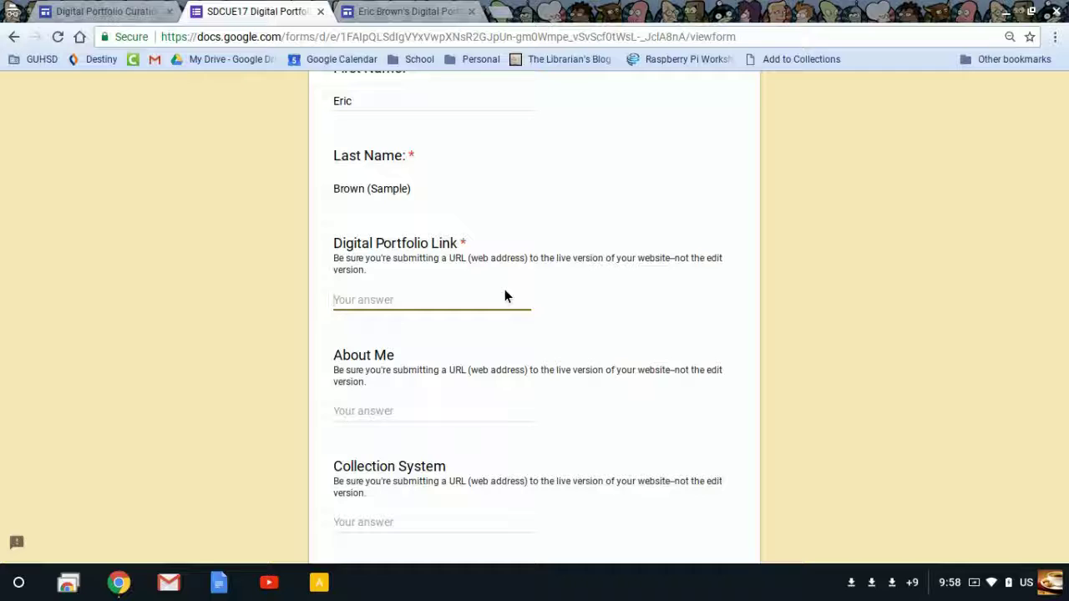
Open the portfolio's live site via Publish > View published site and copy its URL
scroll(489, 284, "up", 3)
scroll(483, 287, "up", 4)
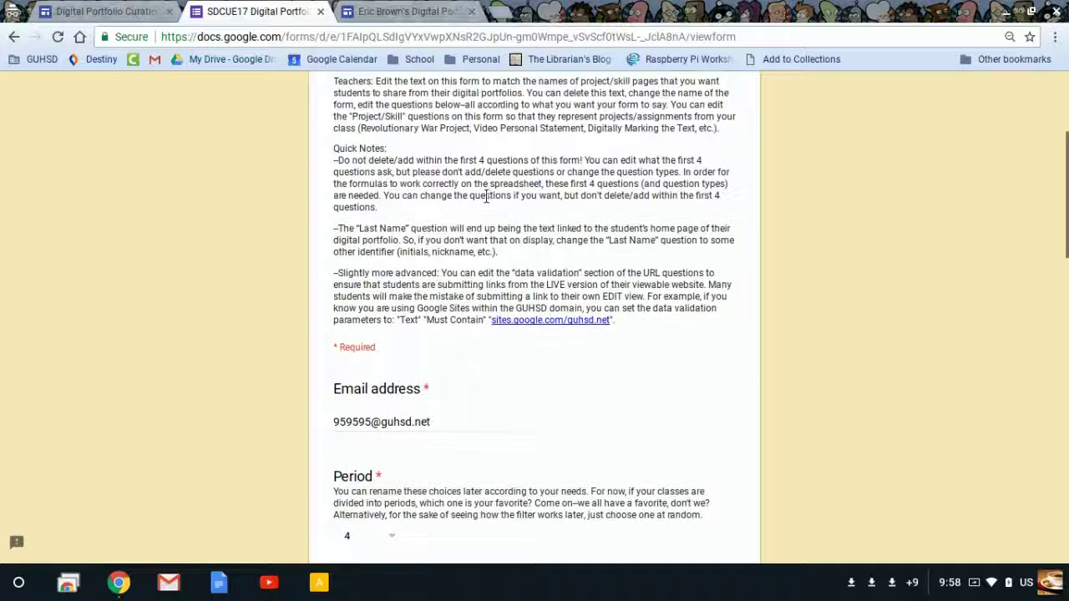
scroll(401, 276, "down", 2)
scroll(393, 318, "down", 2)
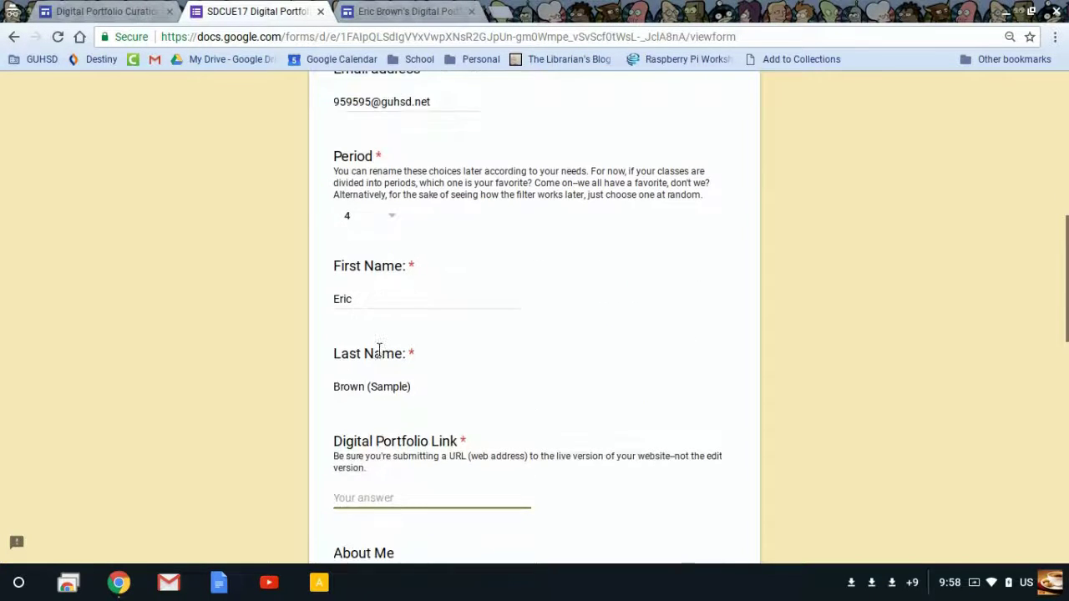
left_click(385, 11)
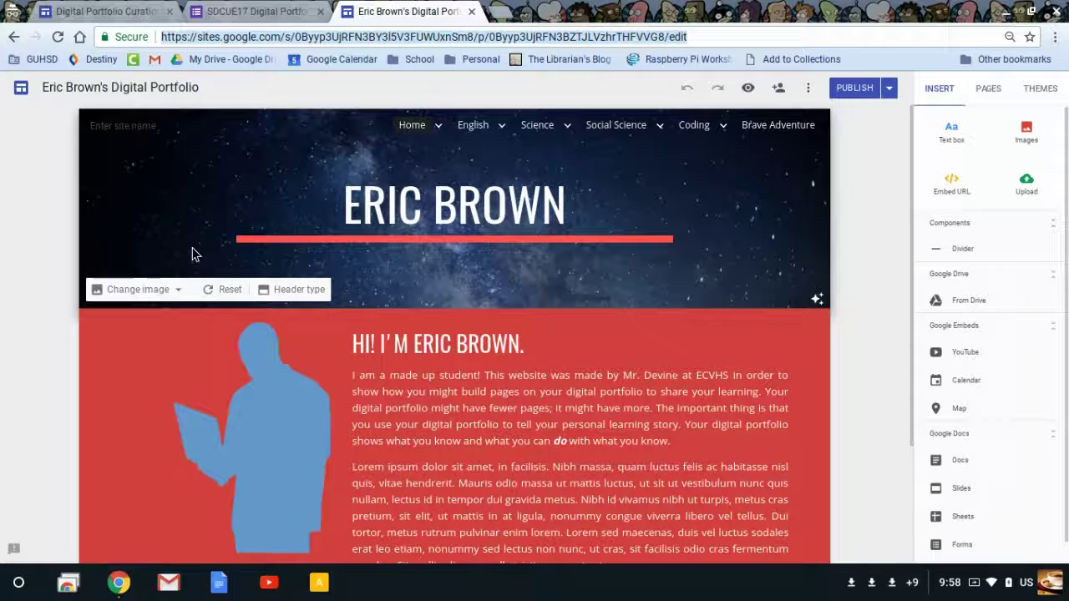
left_click(890, 89)
left_click(840, 150)
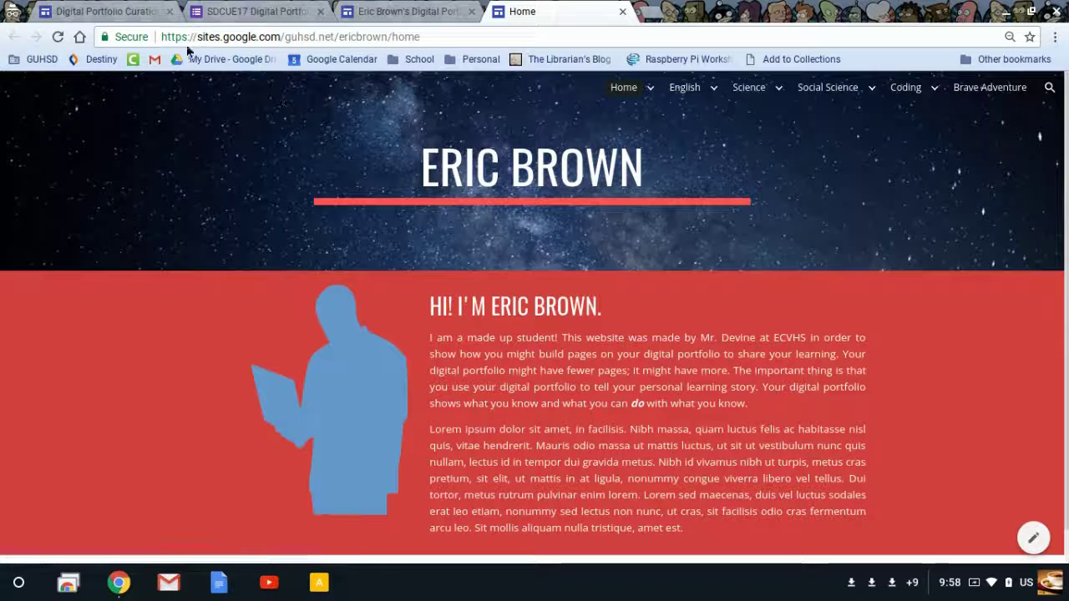
left_click(400, 36)
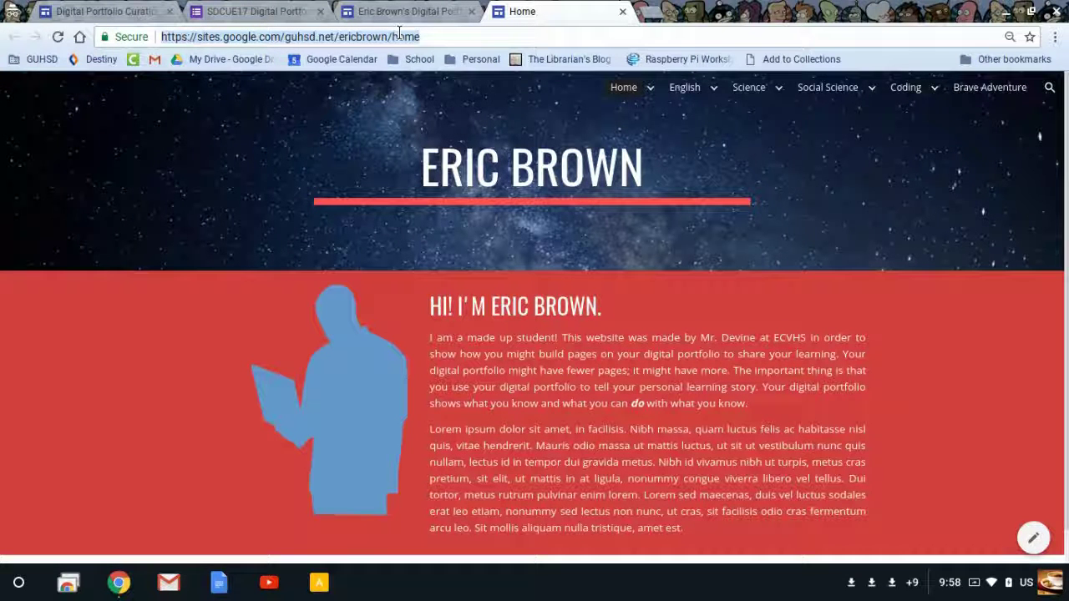
Paste the live URL into Digital Portfolio Link and submit the form
left_click(264, 14)
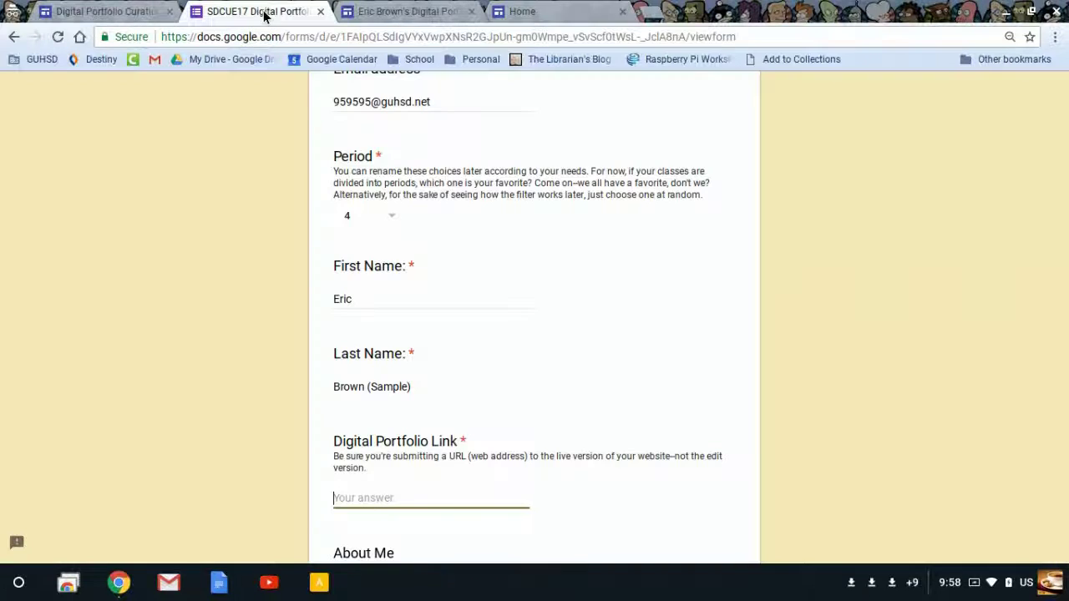
key("ctrl+v")
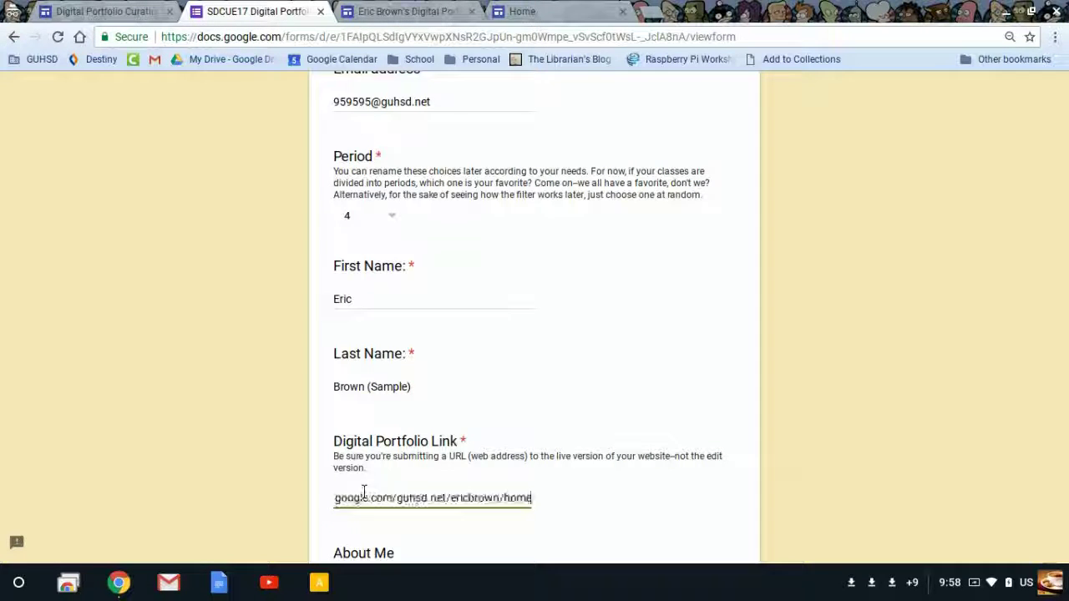
left_click(258, 388)
scroll(256, 329, "down", 2)
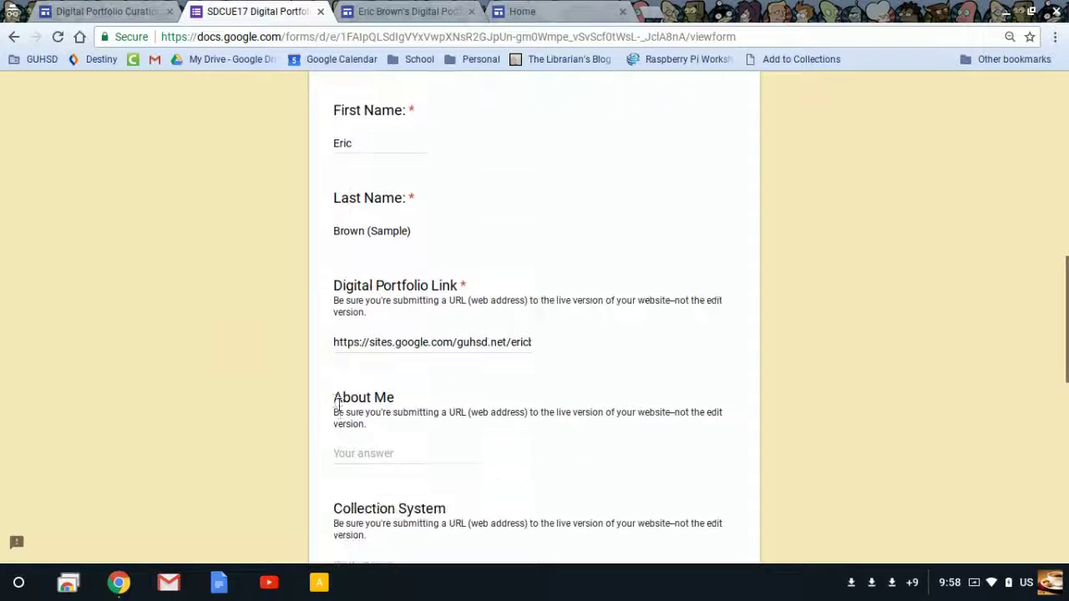
scroll(379, 419, "down", 2)
scroll(375, 422, "down", 2)
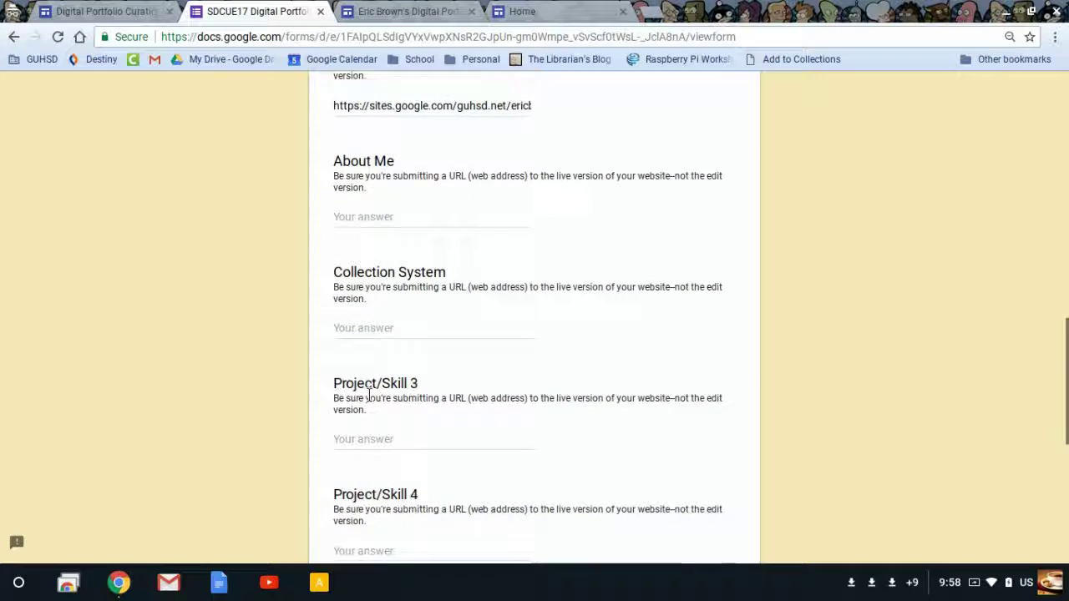
scroll(372, 414, "down", 2)
scroll(363, 401, "down", 2)
scroll(351, 409, "down", 1)
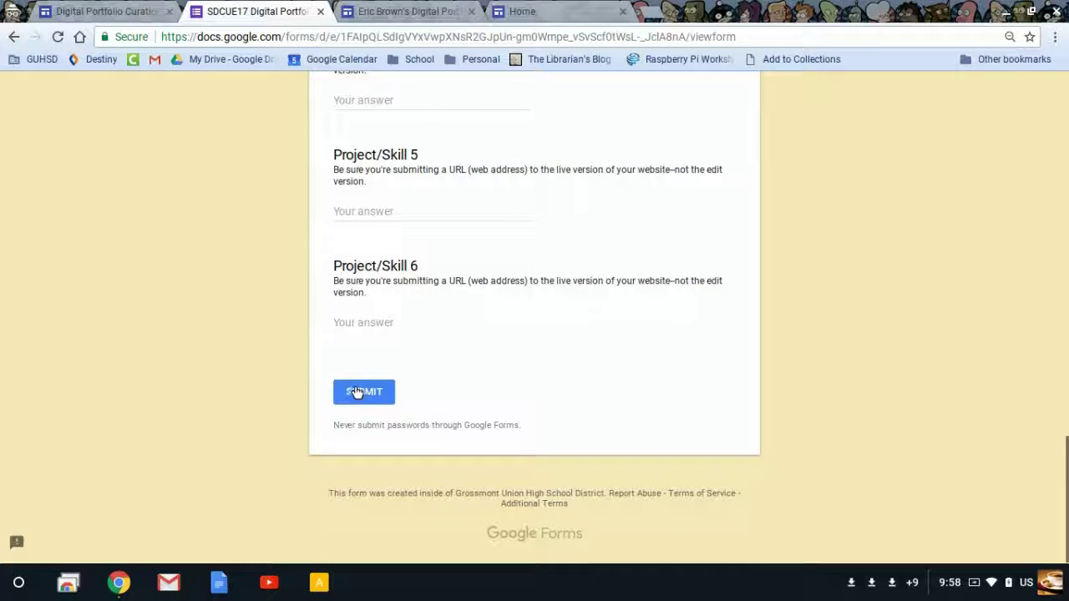
left_click(356, 388)
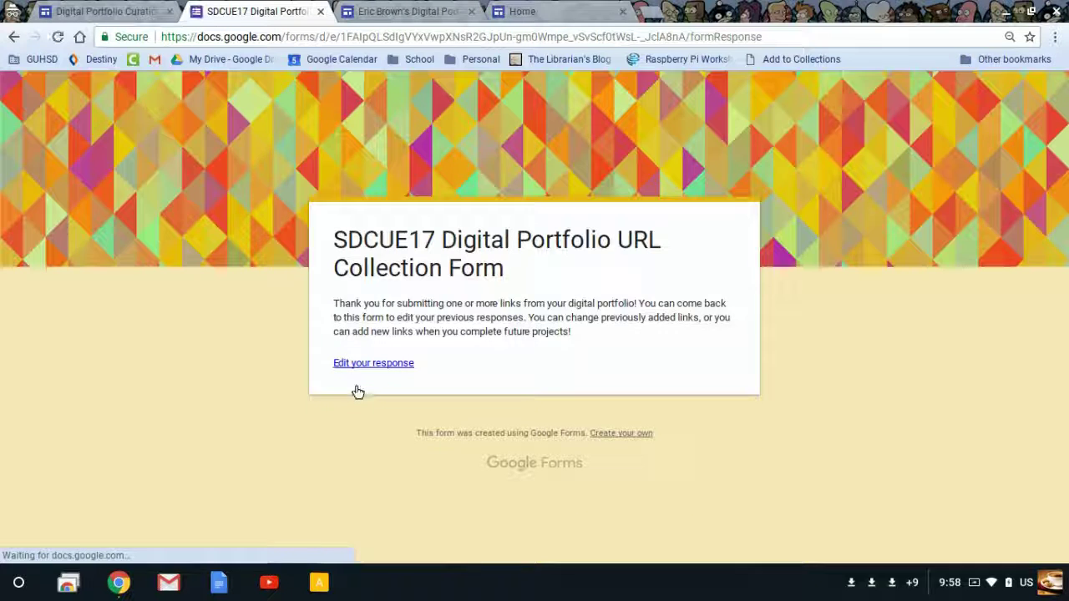
Close the form tab, reload the curation page's Awesome Table, and show all open windows
left_click(320, 12)
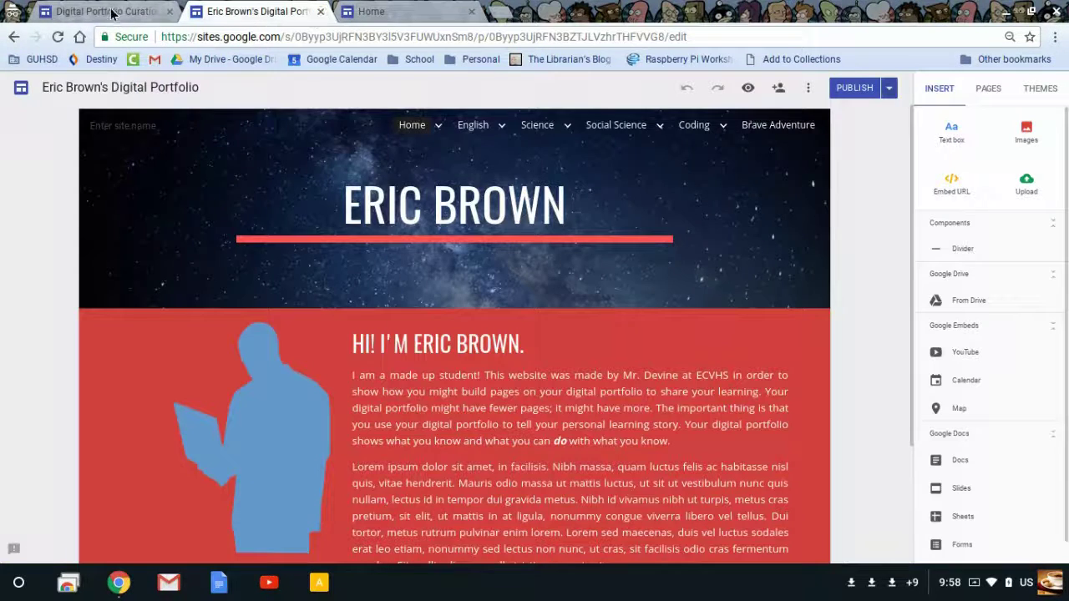
left_click(113, 8)
left_click(56, 38)
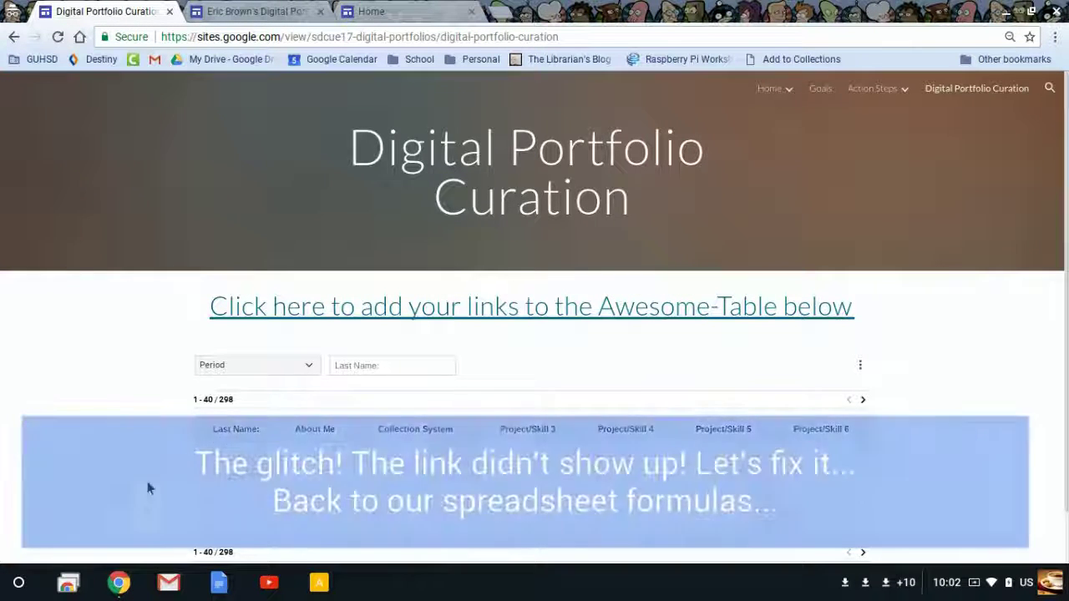
scroll(284, 422, "down", 1)
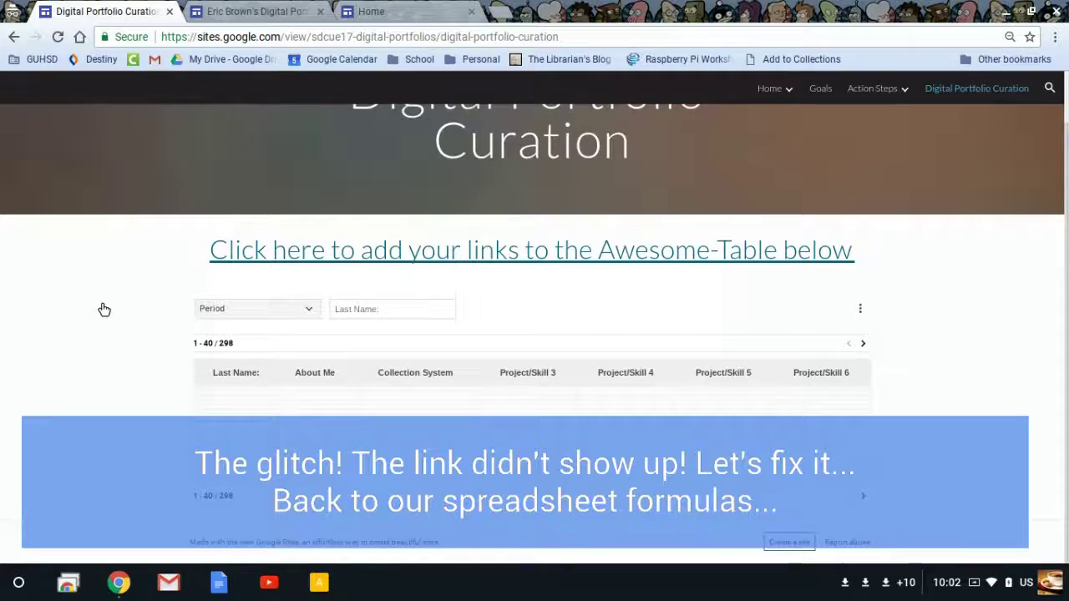
key("F5")
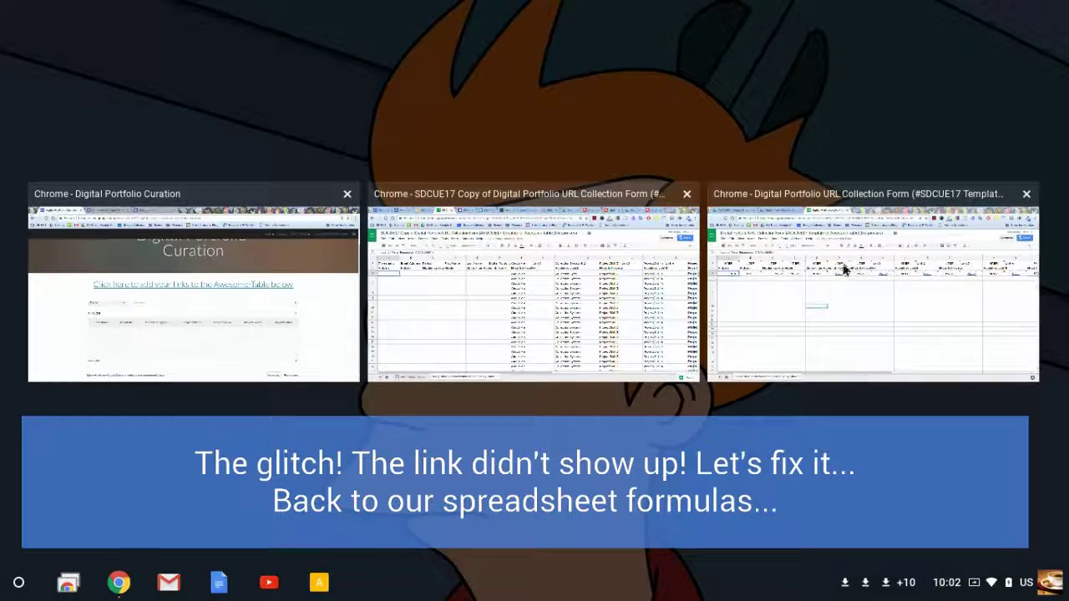
In the responses spreadsheet, inspect the D3 and B3 query formulas and the Form Responses 2 sheet
left_click(580, 347)
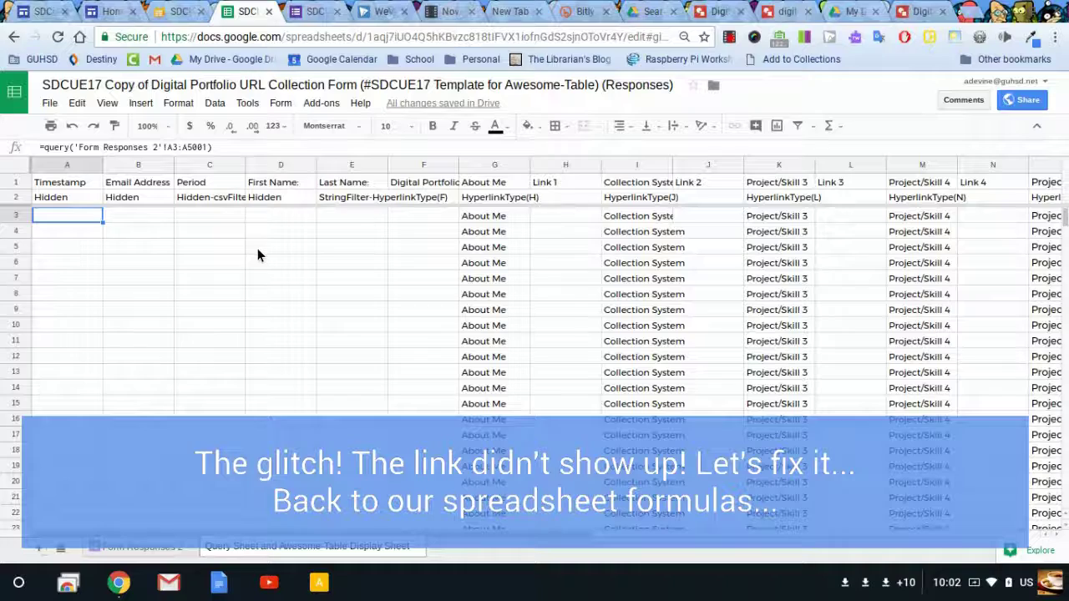
left_click(255, 217)
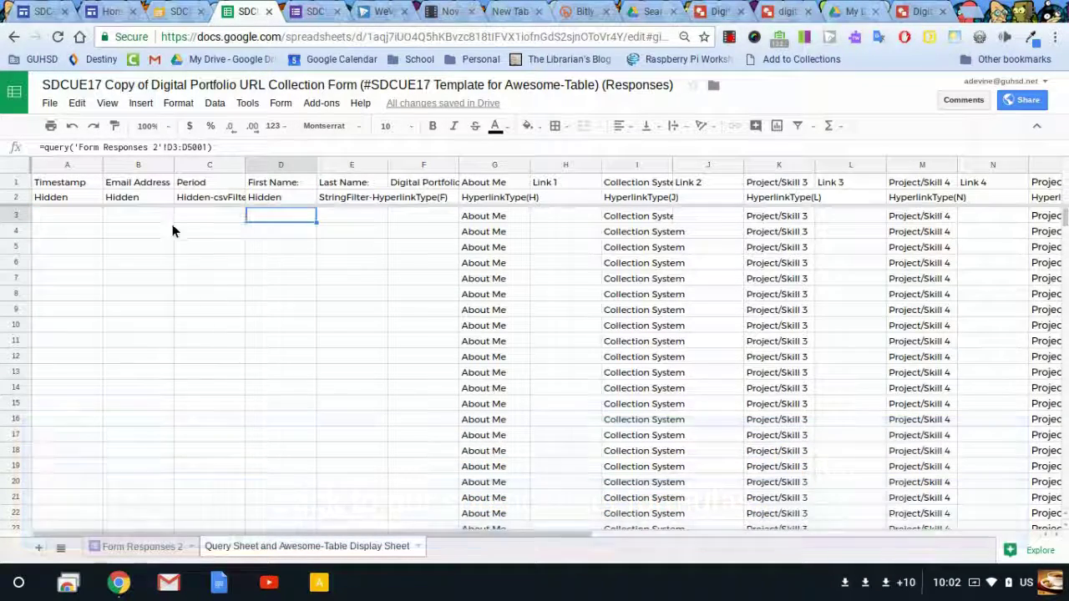
left_click(174, 147)
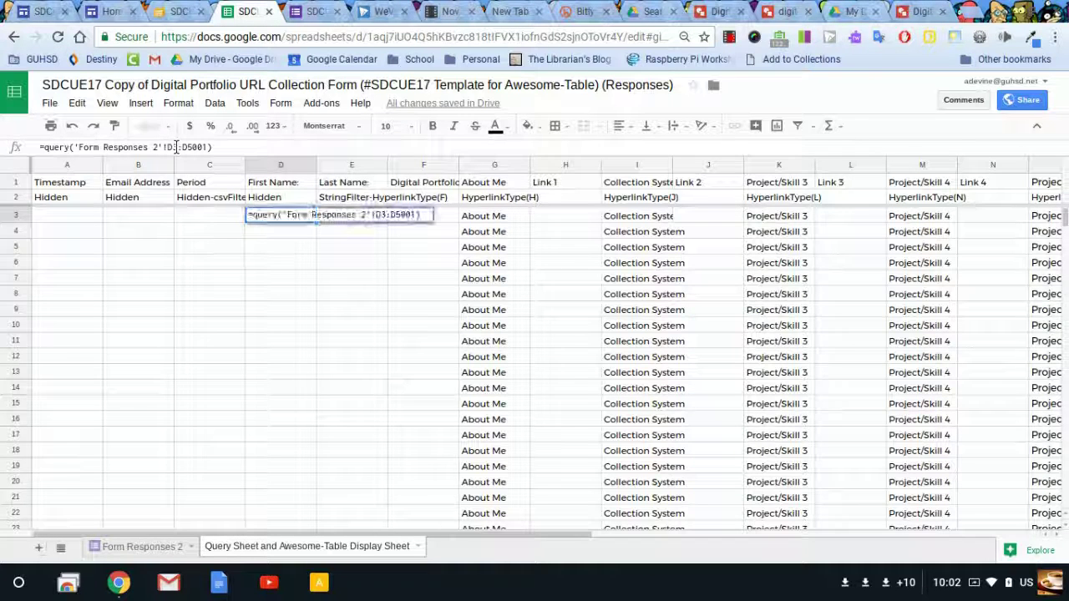
left_click(193, 236)
left_click(145, 217)
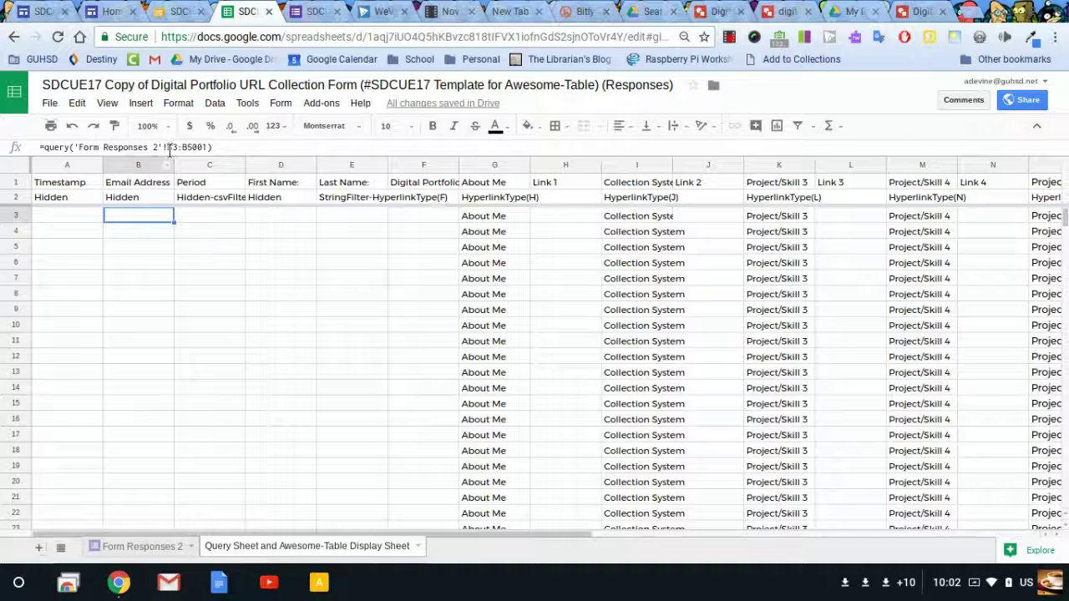
left_click(142, 547)
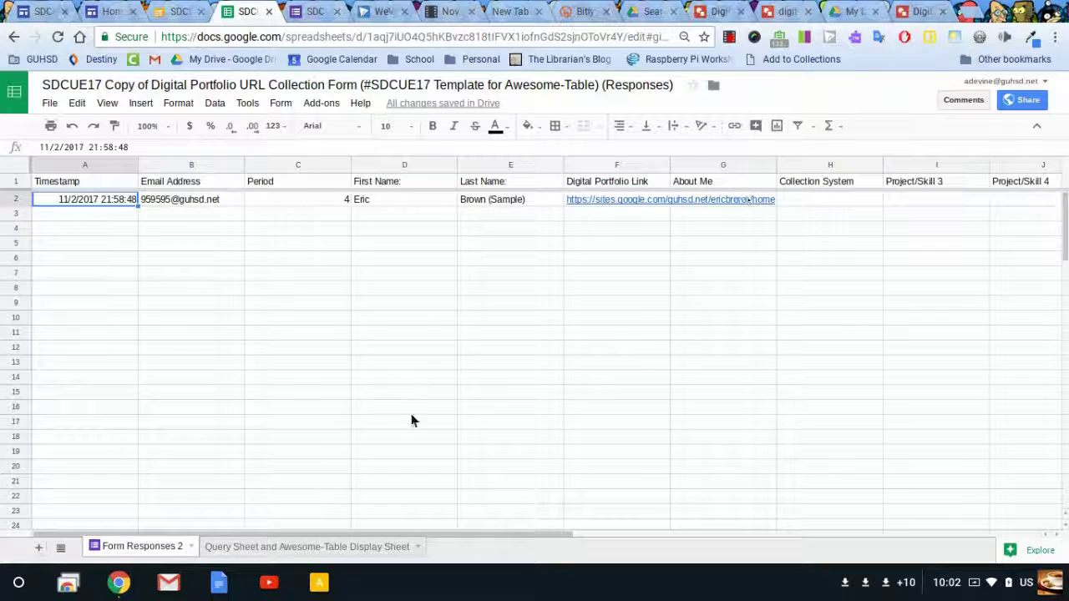
left_click(280, 547)
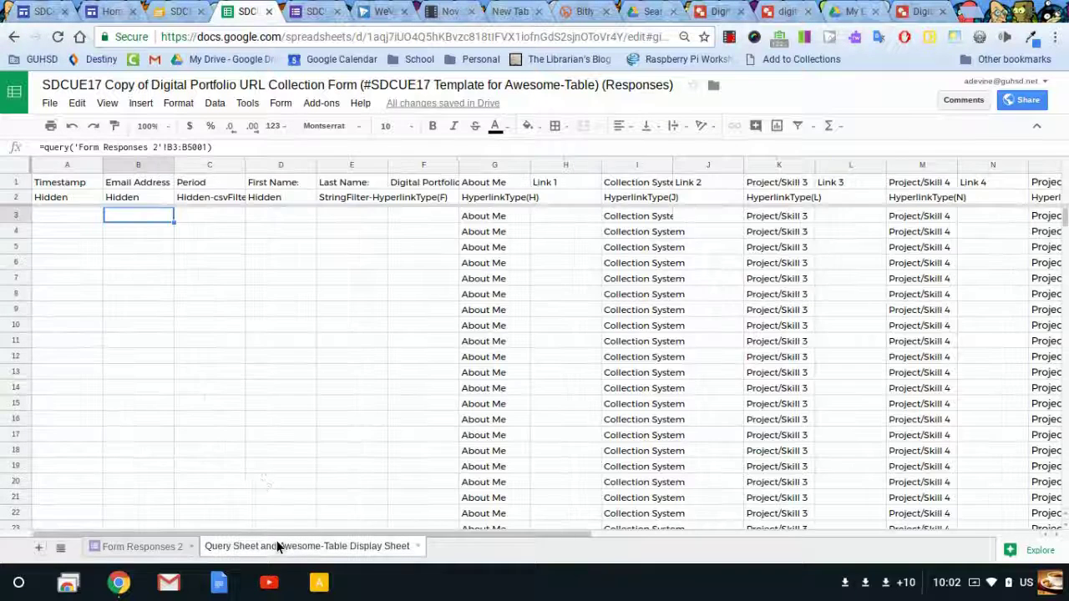
Read each =query formula in cells A3 through H3 of the Query Sheet
left_click(71, 216)
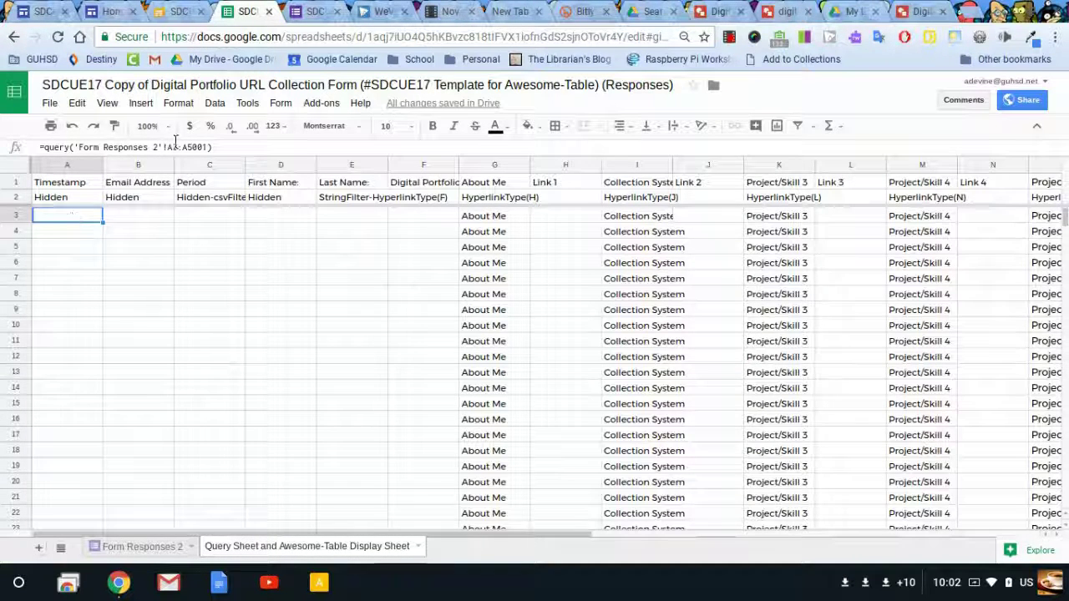
left_click(148, 215)
left_click(204, 214)
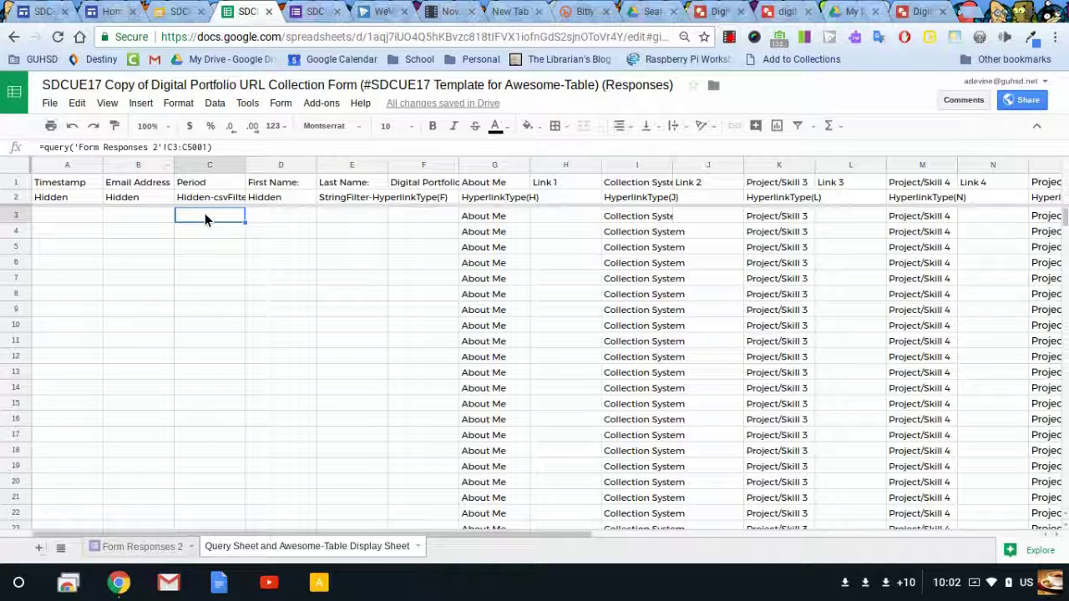
left_click(292, 218)
left_click(355, 217)
left_click(416, 218)
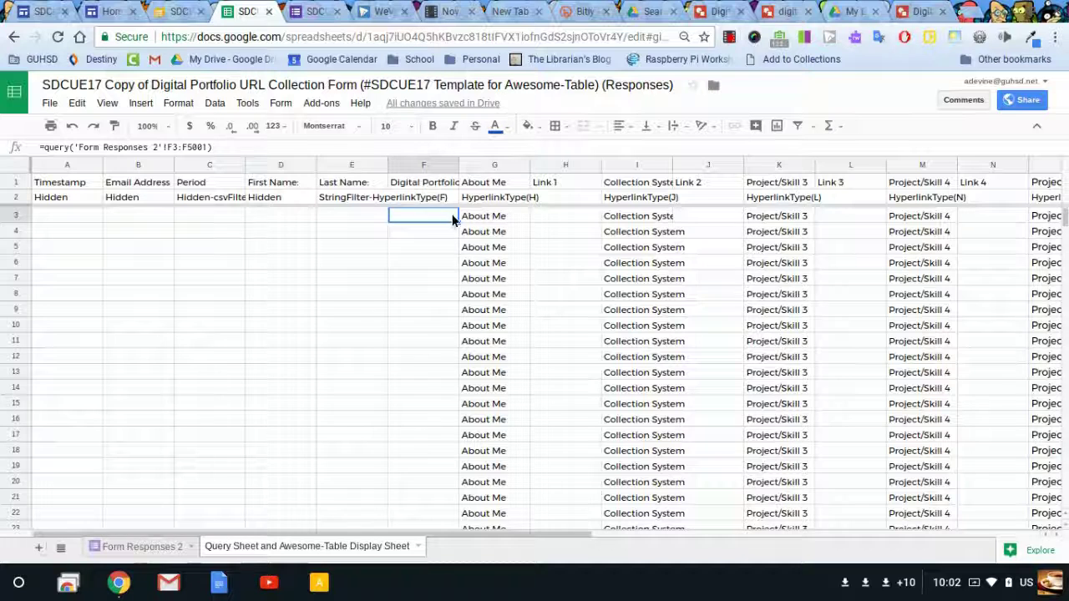
left_click(478, 217)
left_click(541, 216)
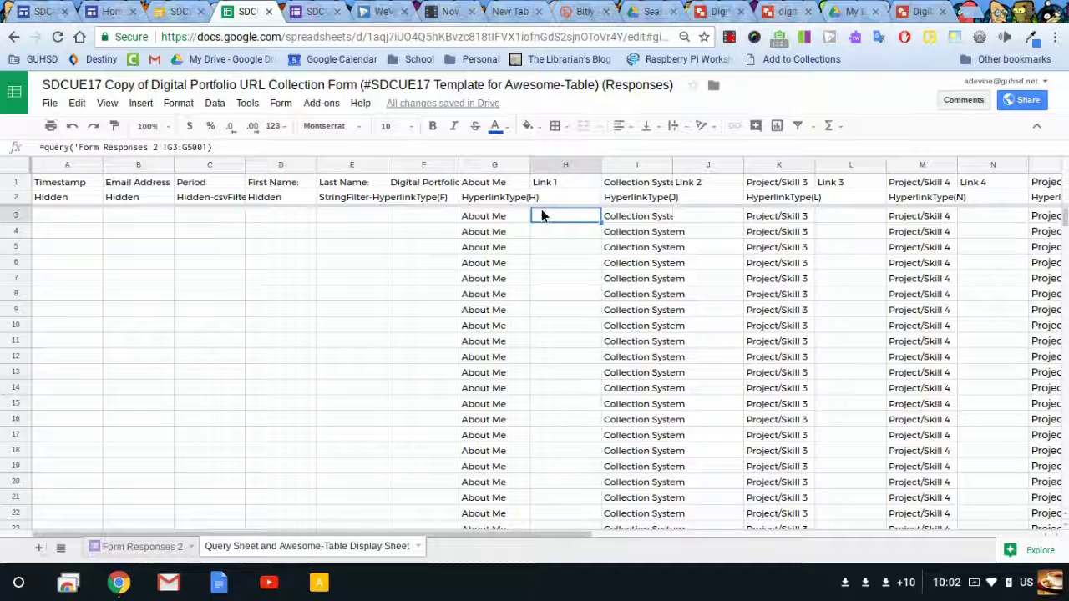
left_click(71, 214)
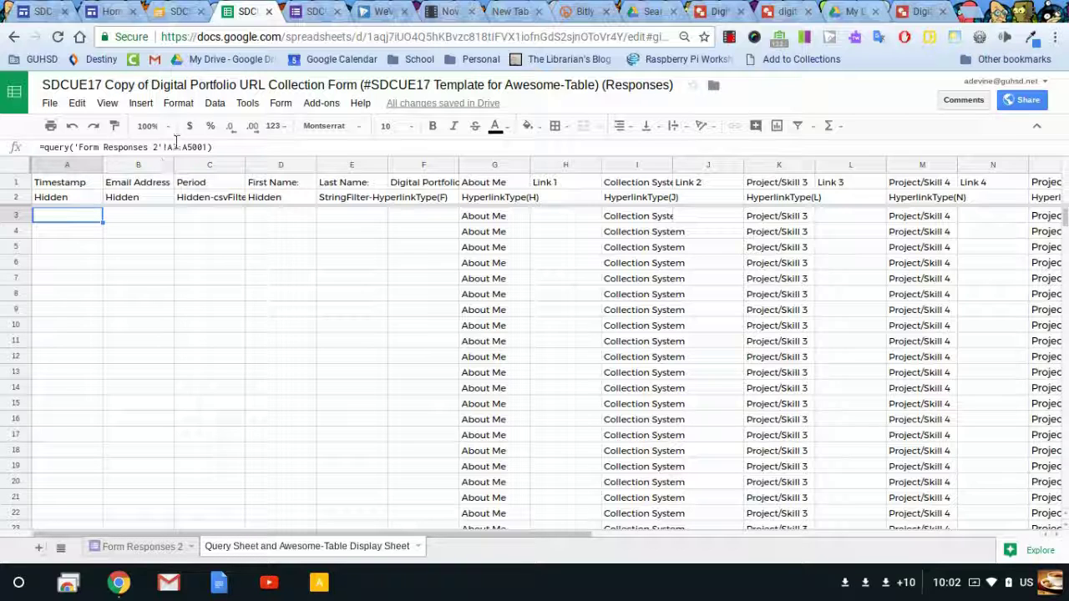
Change the A3 and B3 query ranges to start at row 2
left_click(176, 147)
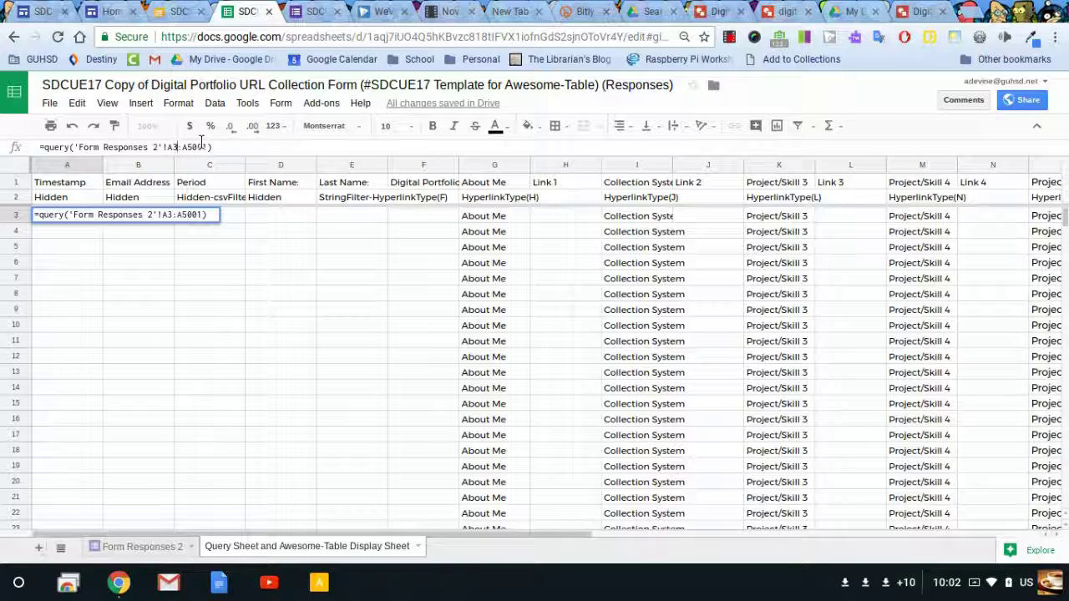
key("BackSpace")
type("2")
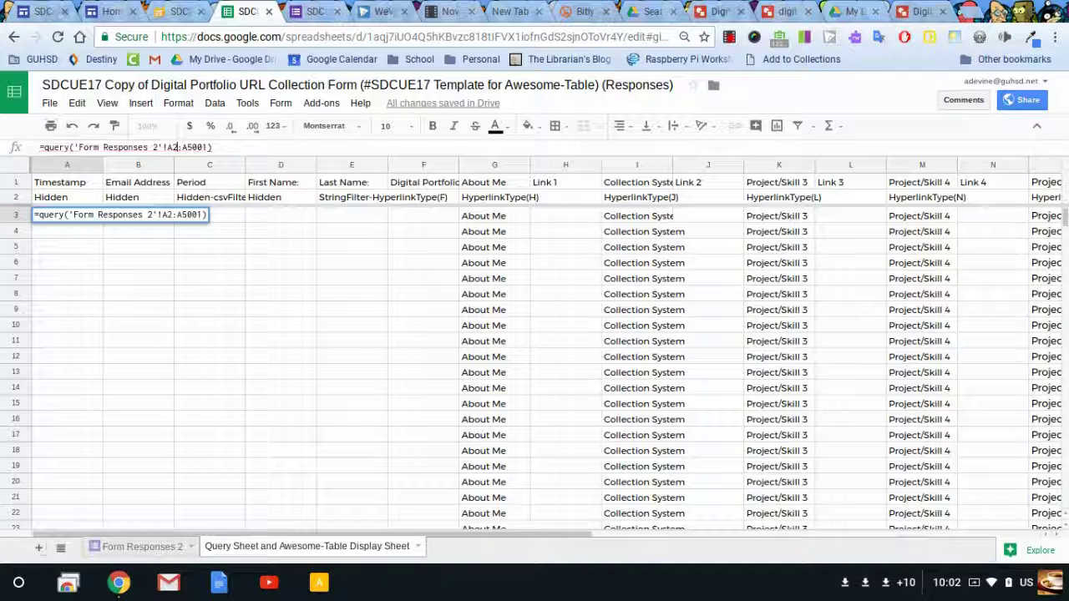
key("Return")
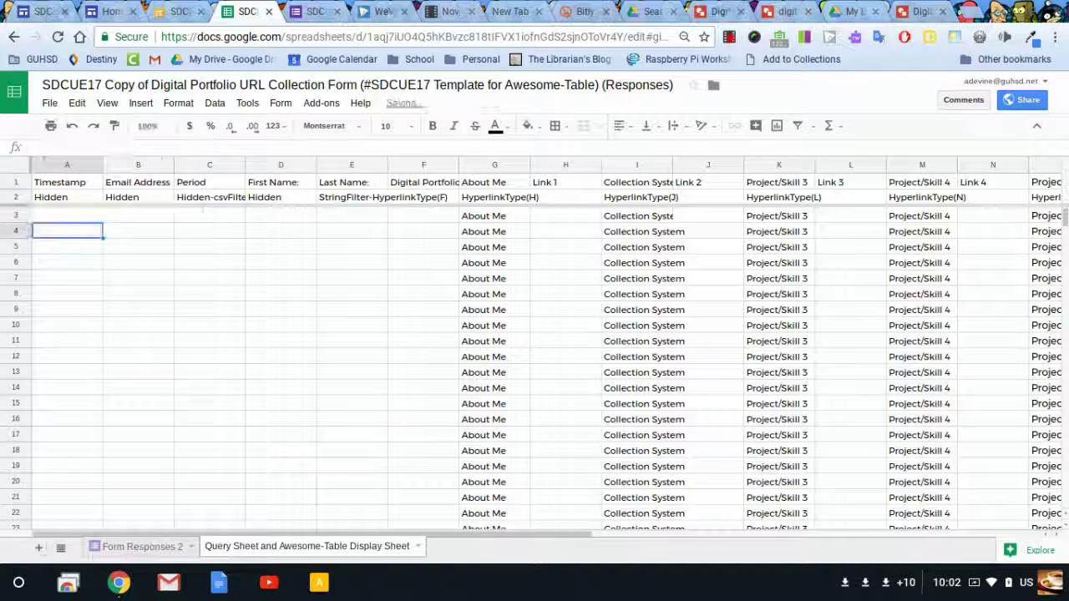
left_click(137, 217)
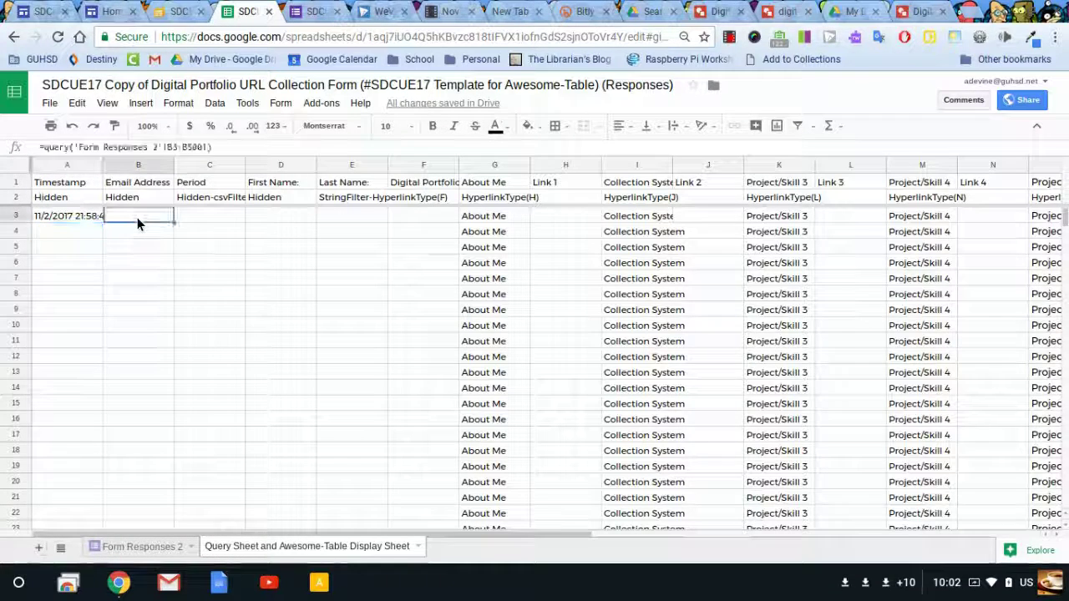
left_click(171, 151)
left_click(179, 147)
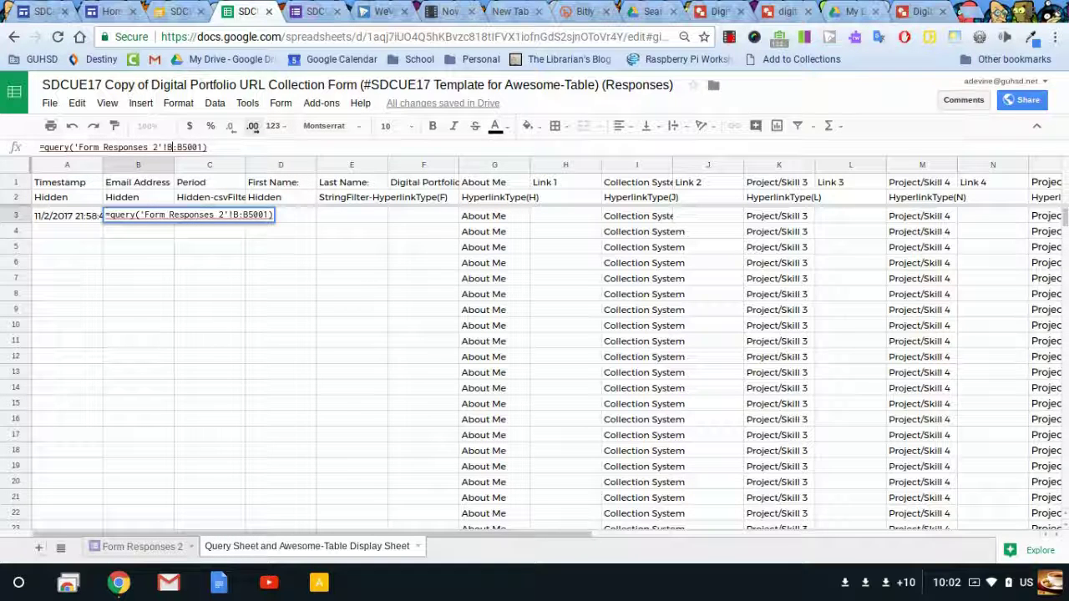
key("BackSpace")
type("2")
key("Return")
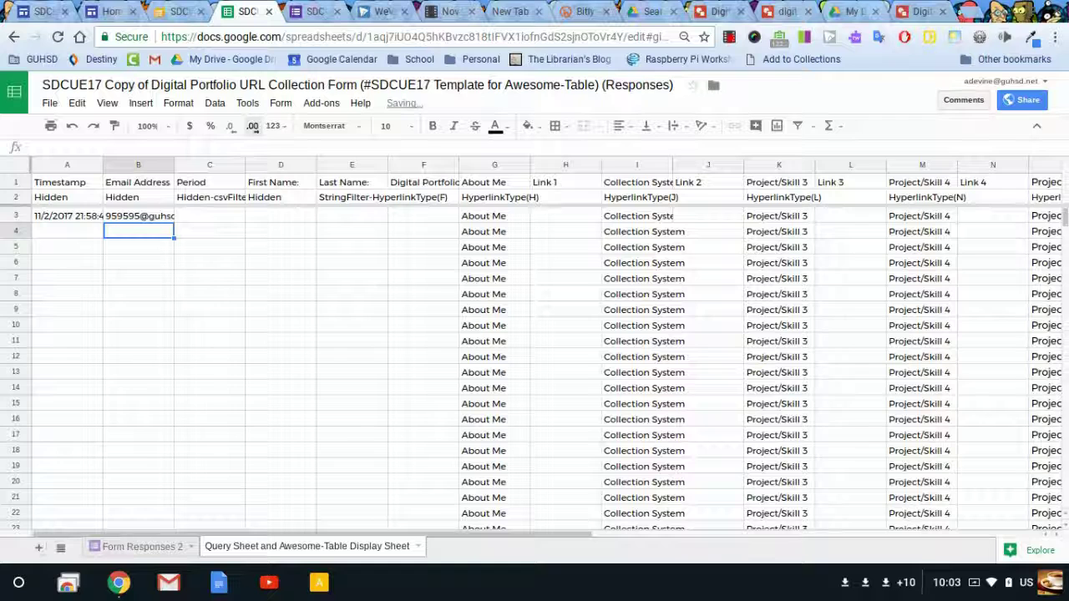
Change the C3, D3 and E3 query ranges to start at row 2
left_click(214, 217)
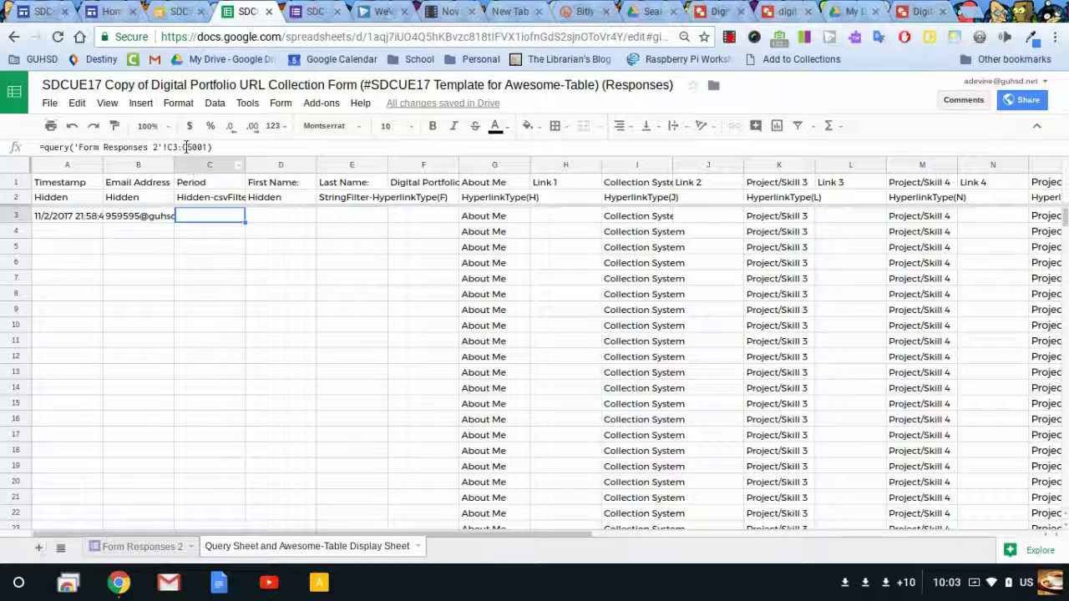
left_click(176, 147)
key("BackSpace")
type("2")
key("Return")
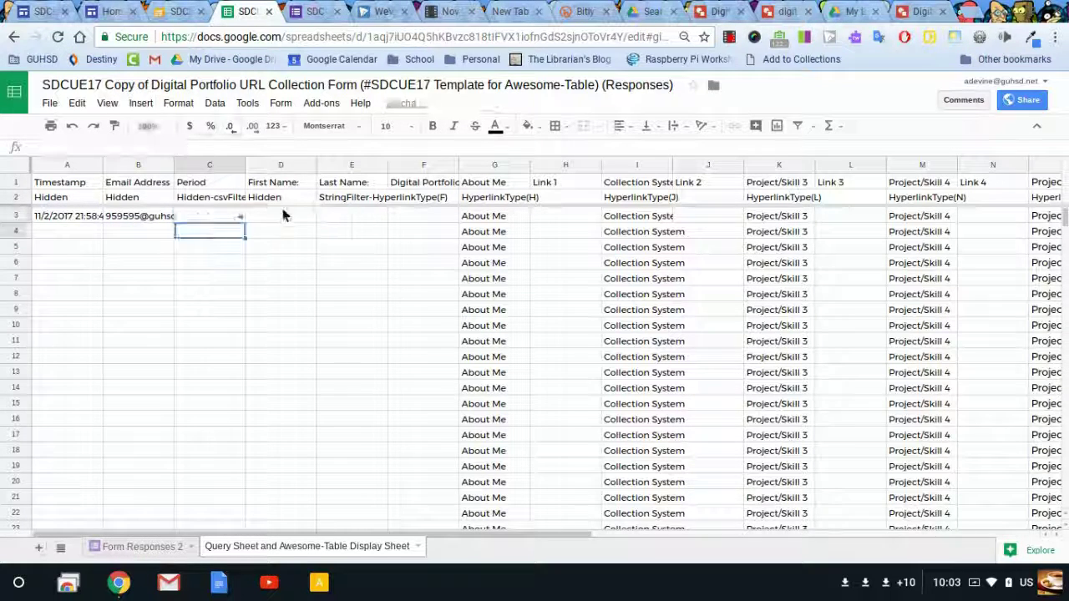
left_click(282, 216)
left_click(176, 147)
key("Tab")
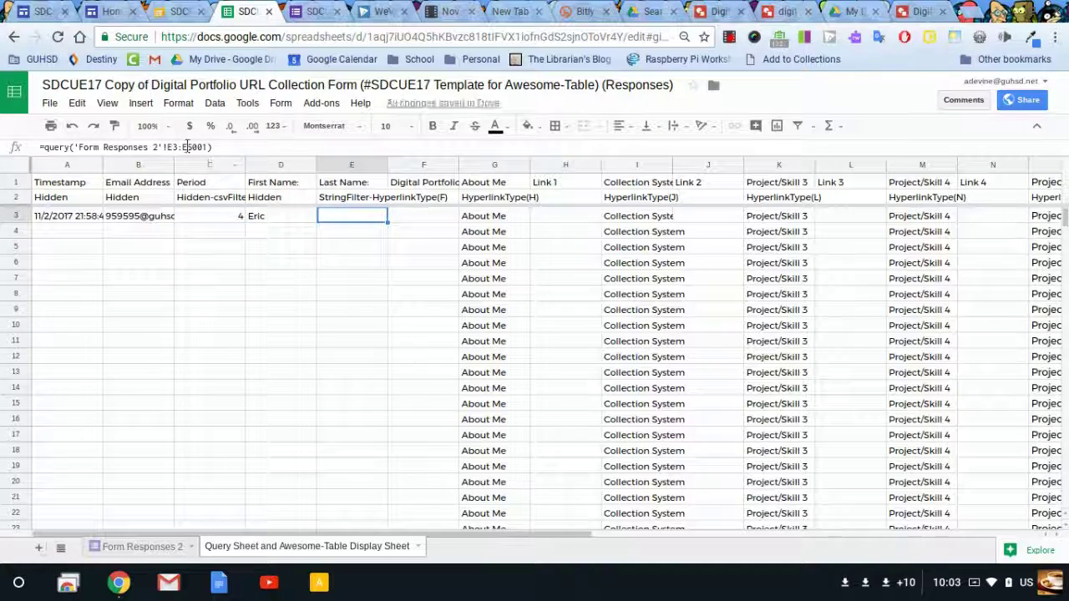
left_click(176, 147)
key("BackSpace")
type("2")
key("Tab")
Confirm F3's query, clear the stray 2 from F4, and inspect H3 unchanged
left_click(175, 147)
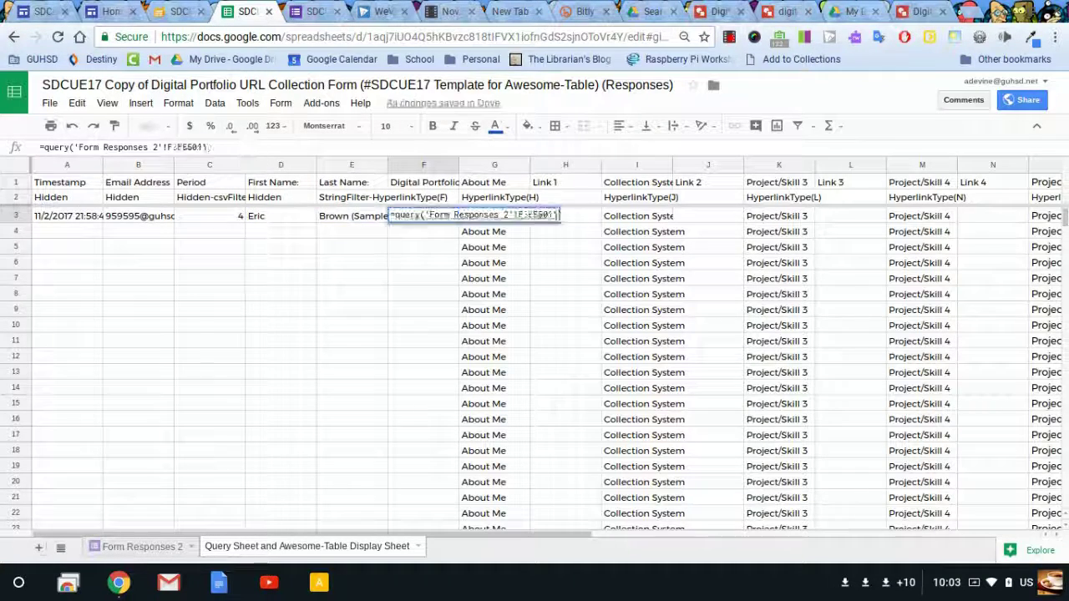
key("Return")
key("Up")
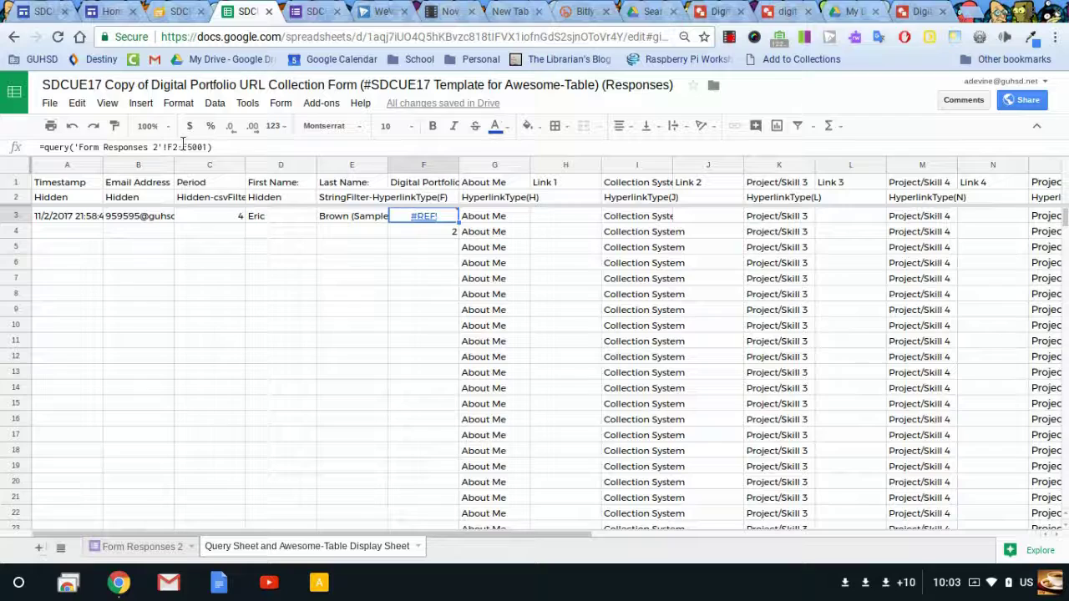
left_click(433, 229)
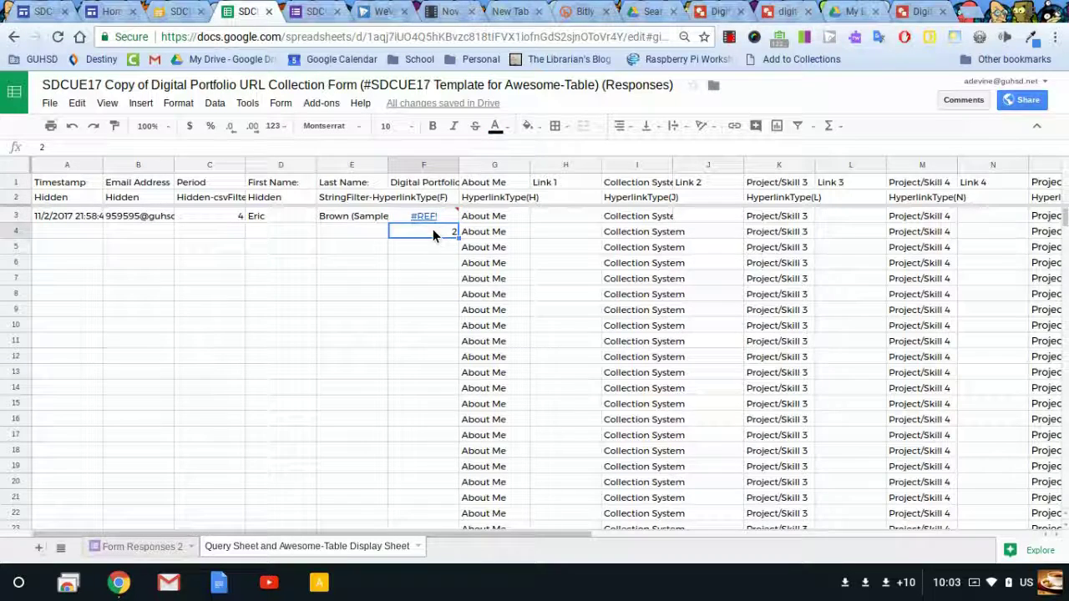
key("Delete")
left_click(555, 215)
double_click(556, 215)
key("Escape")
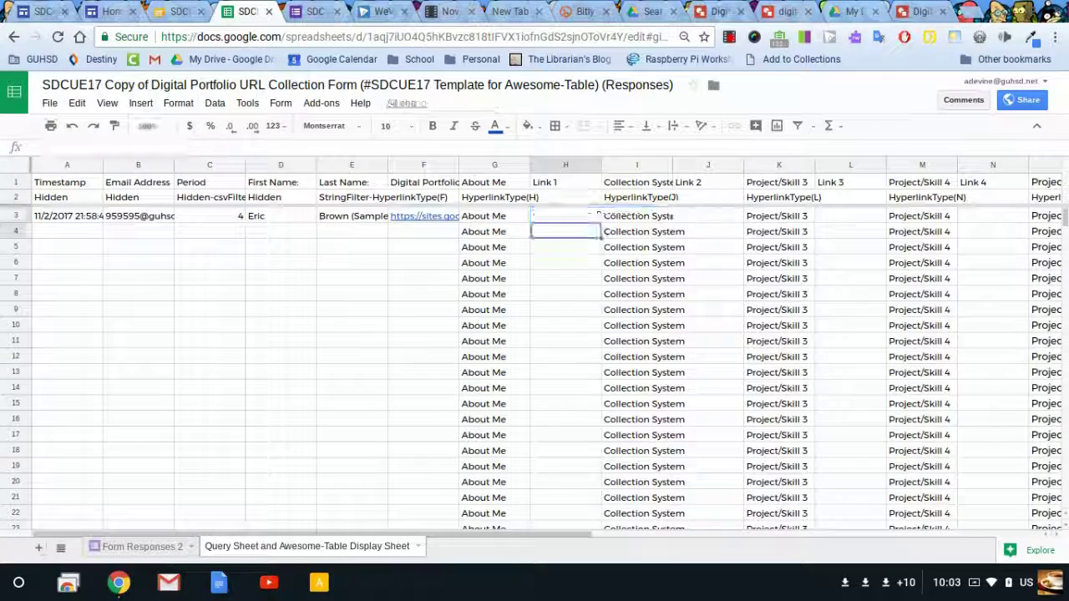
Change J3's query range to start at row 2, then check G3, I3, K3 and M3
left_click(703, 218)
double_click(703, 218)
key("Left")
key("Left")
key("Left")
key("BackSpace")
type("2")
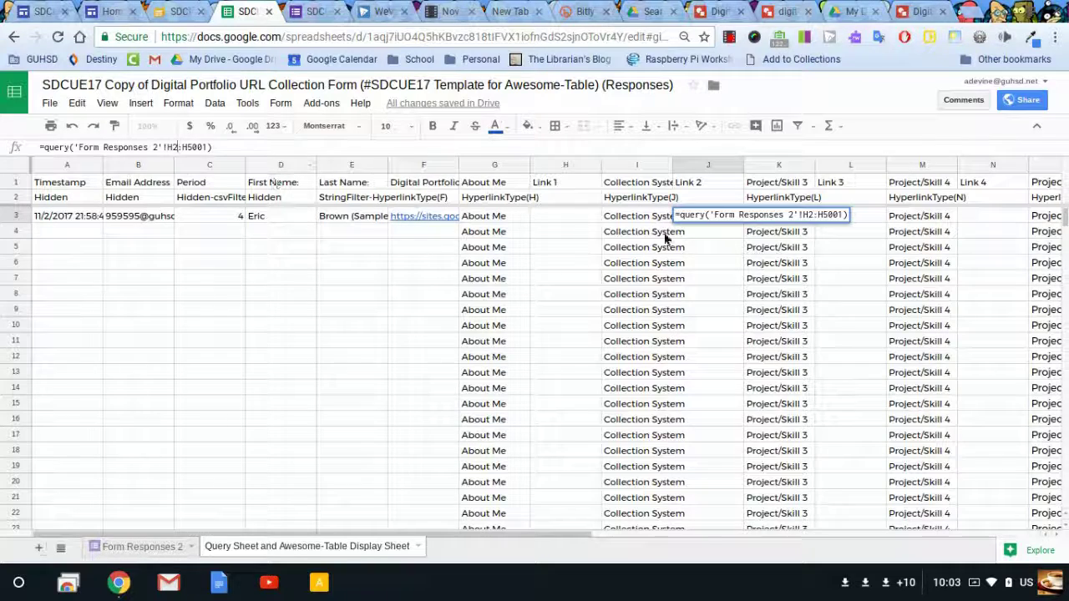
key("Return")
left_click(469, 219)
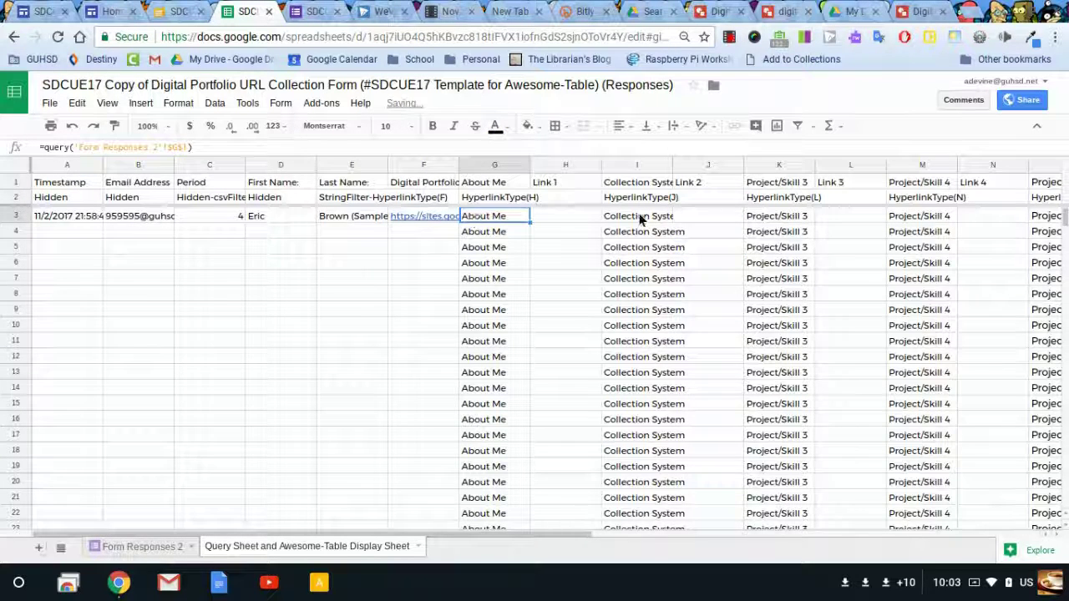
left_click(628, 219)
left_click(774, 220)
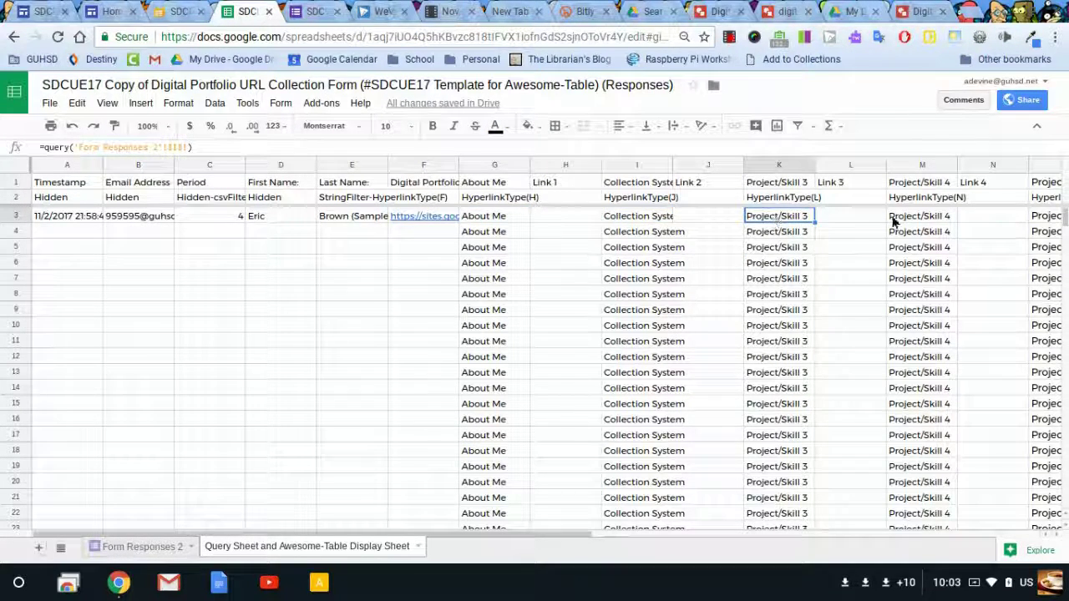
left_click(895, 216)
left_click(704, 217)
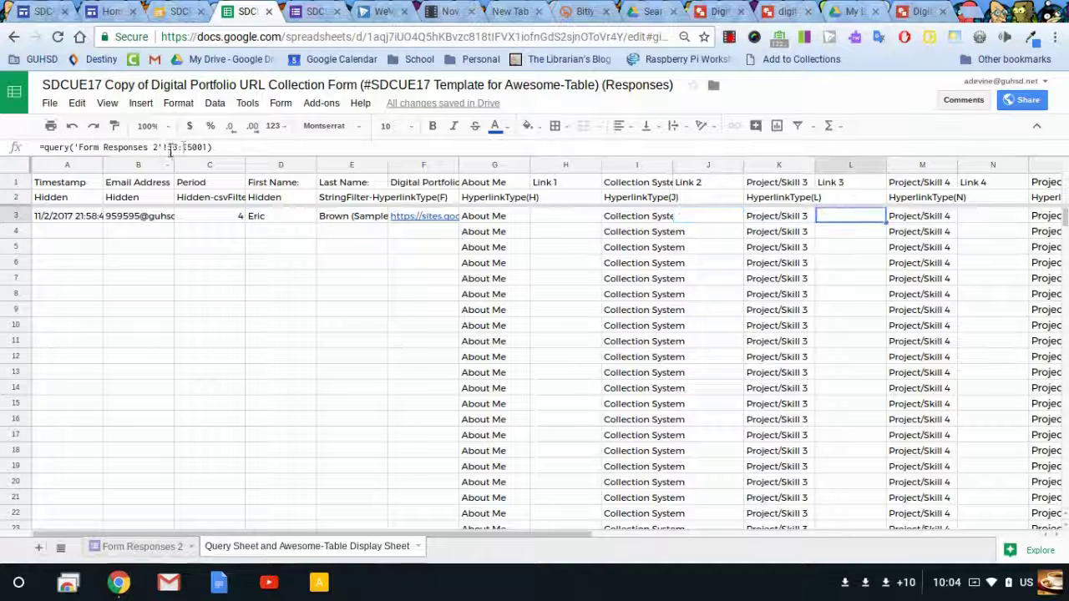
Change the L3 and P3 query ranges to start at row 2
left_click(850, 216)
left_click(177, 147)
key("Tab")
key("Tab")
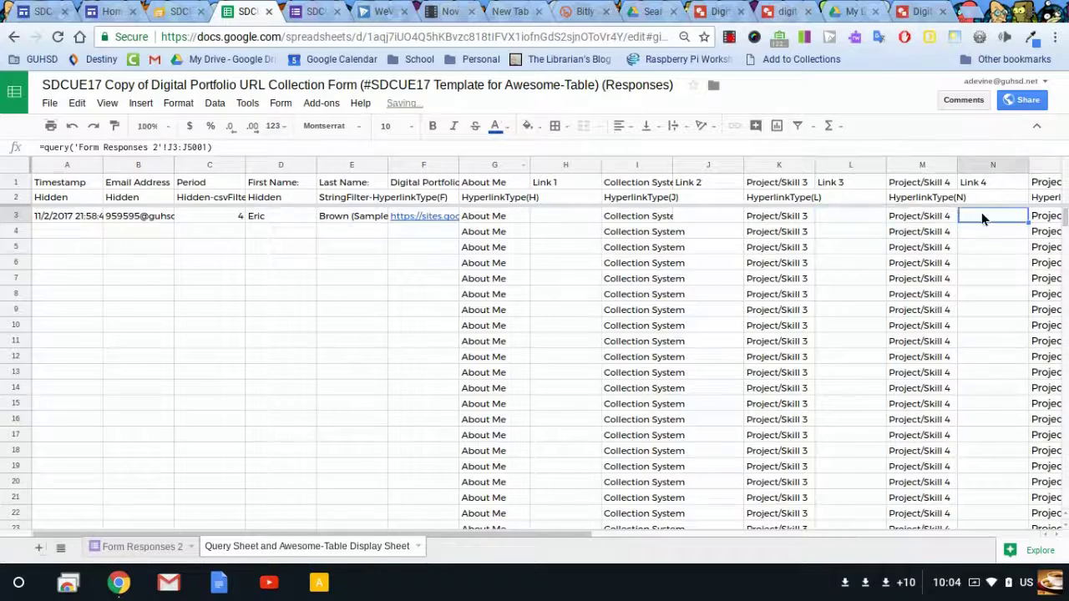
key("Return")
key("Return")
key("Right")
key("Right")
key("Right")
key("Up")
key("Return")
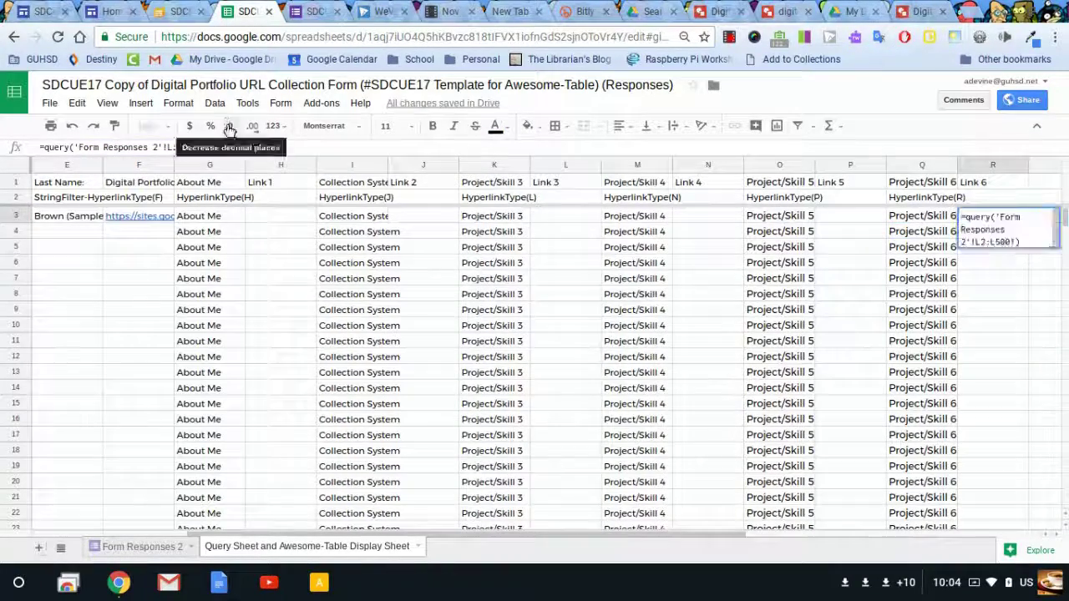
key("Escape")
key("Left")
key("Left")
key("Return")
key("BackSpace")
type("2")
key("Return")
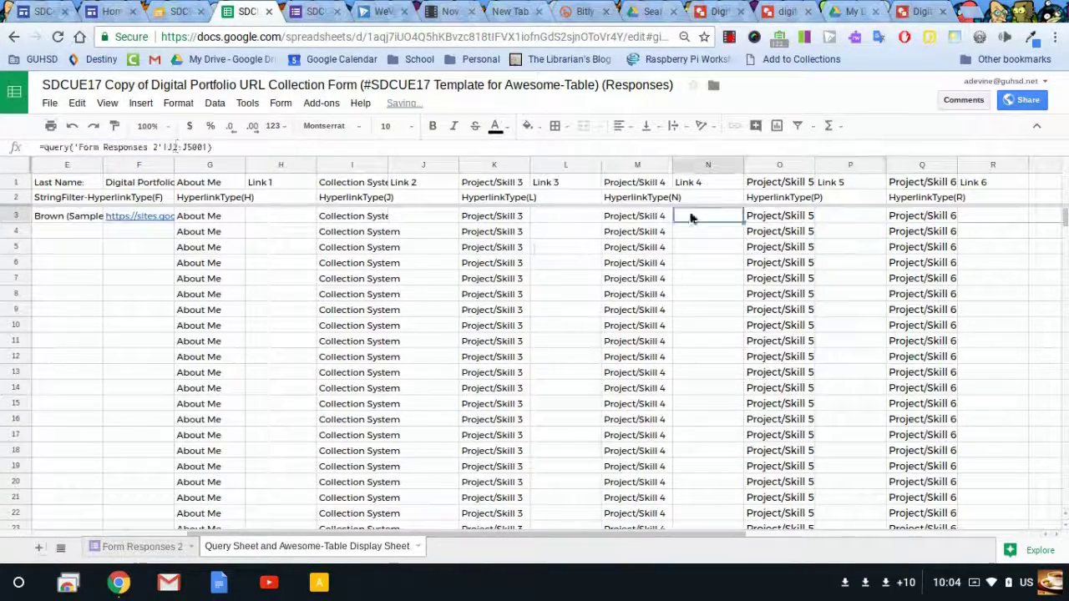
key("Left")
key("Left")
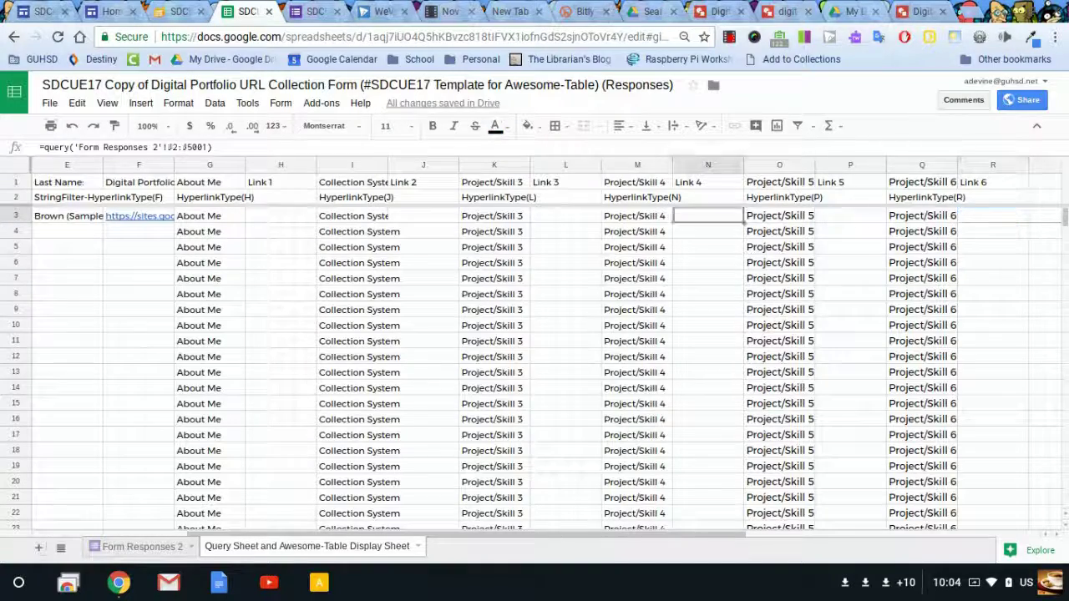
key("Left")
key("Left")
key("Left")
key("Left")
key("Left")
key("Left")
left_click(233, 313)
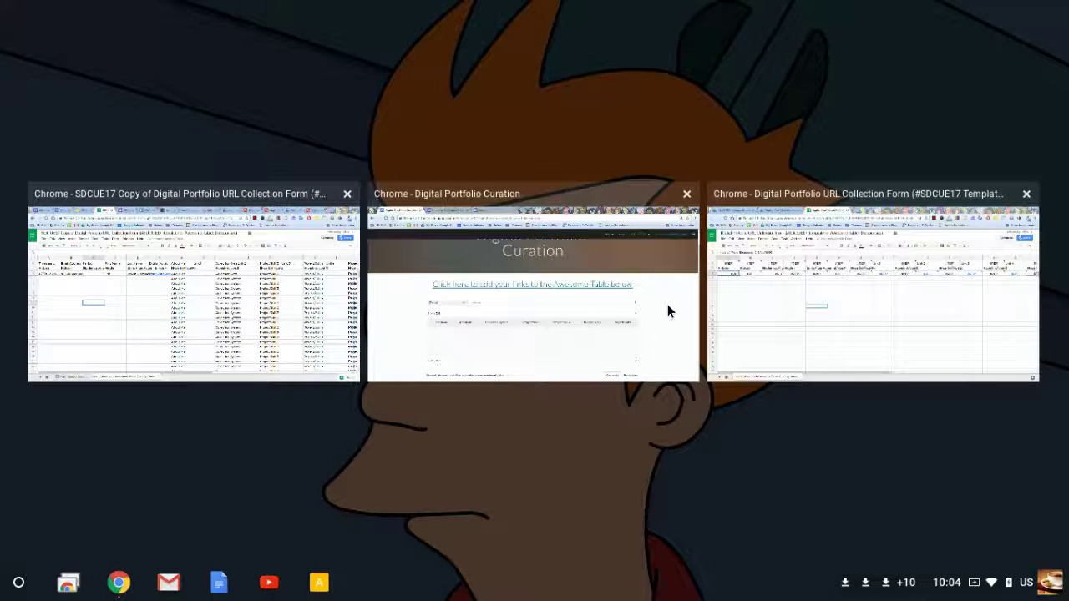
Reload the curation page, open and close Brown (Sample)'s homepage link, and scroll up
left_click(668, 306)
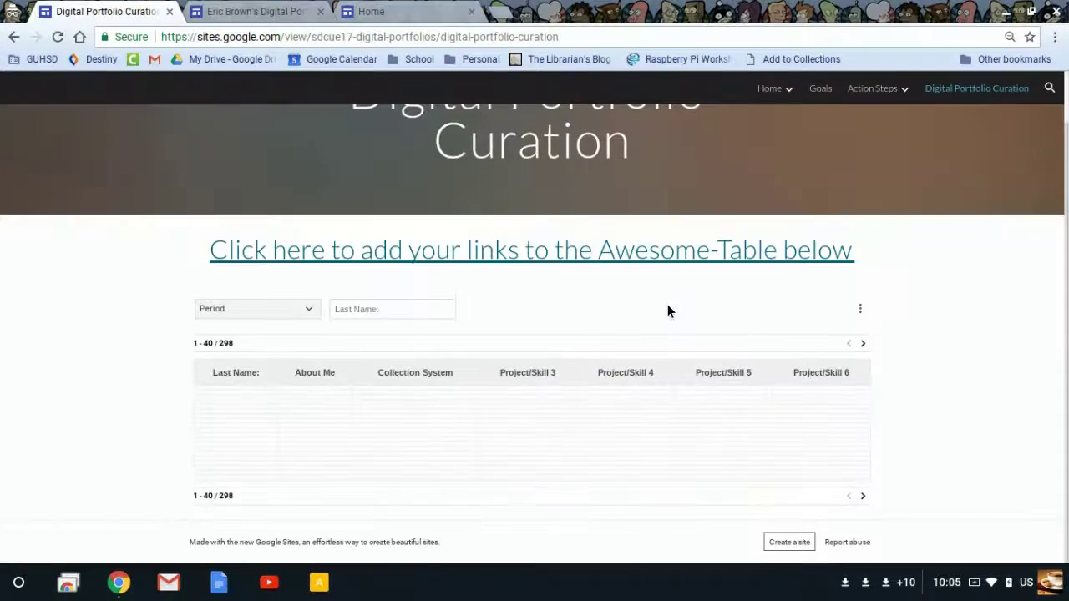
left_click(58, 36)
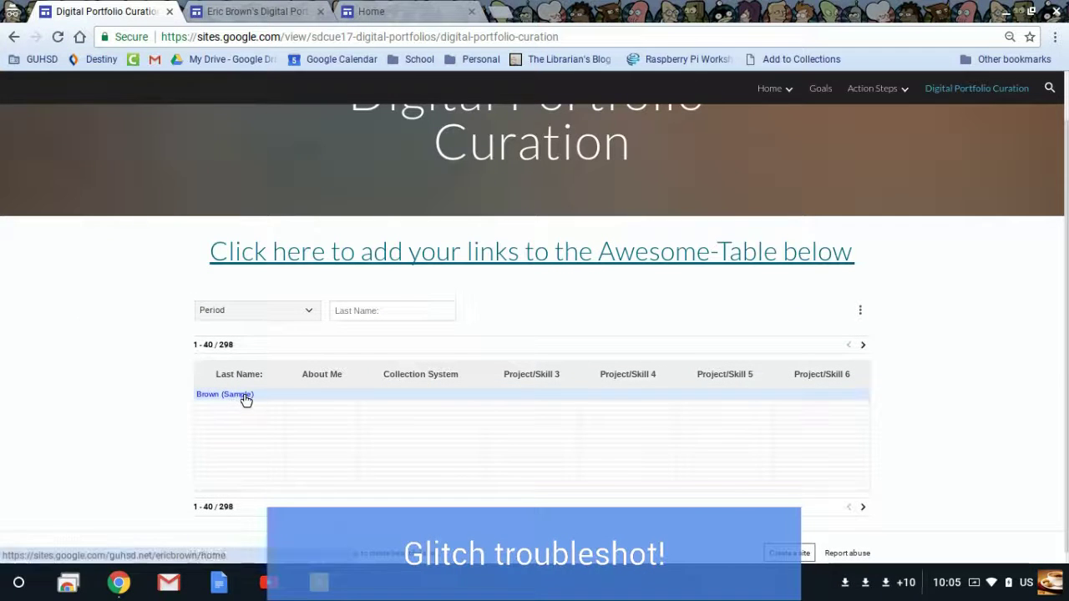
left_click(219, 395)
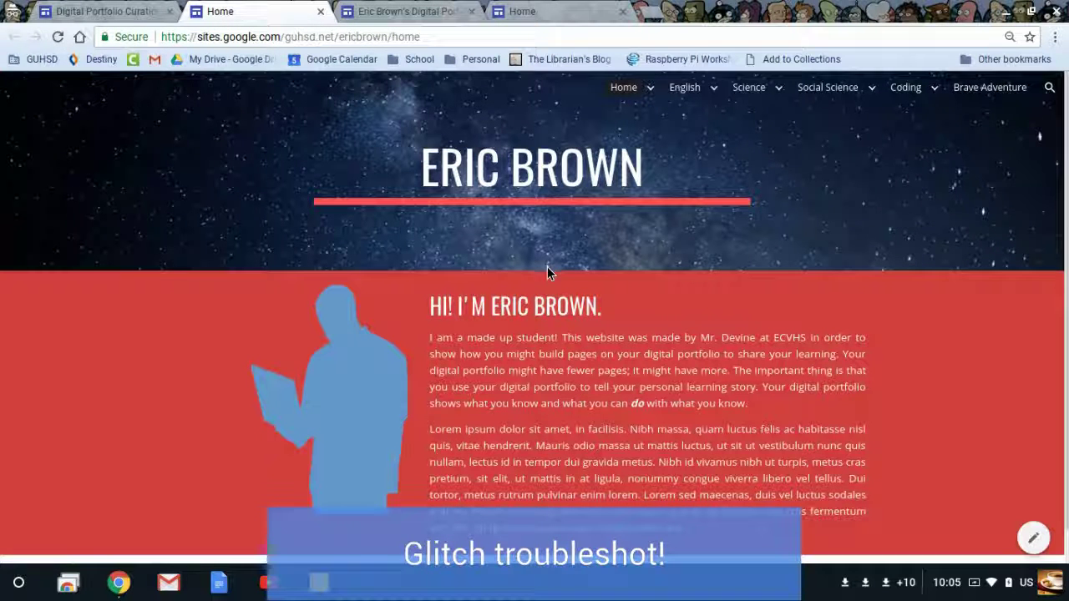
left_click(320, 10)
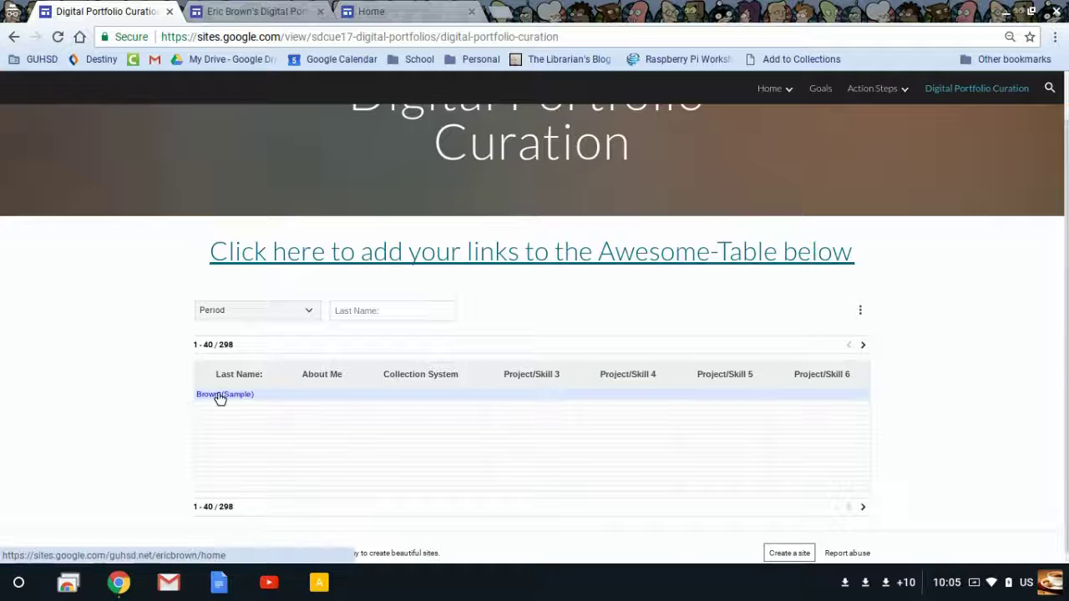
scroll(101, 318, "up", 1)
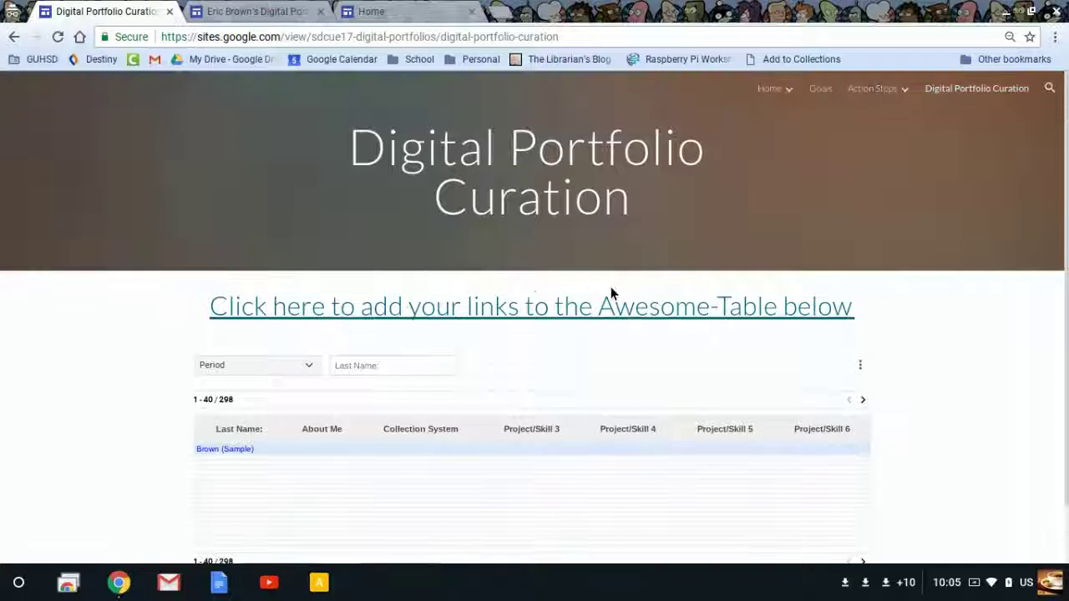
Reopen the link collection form response for editing and go to the Project/Skill 6 box
left_click(350, 307)
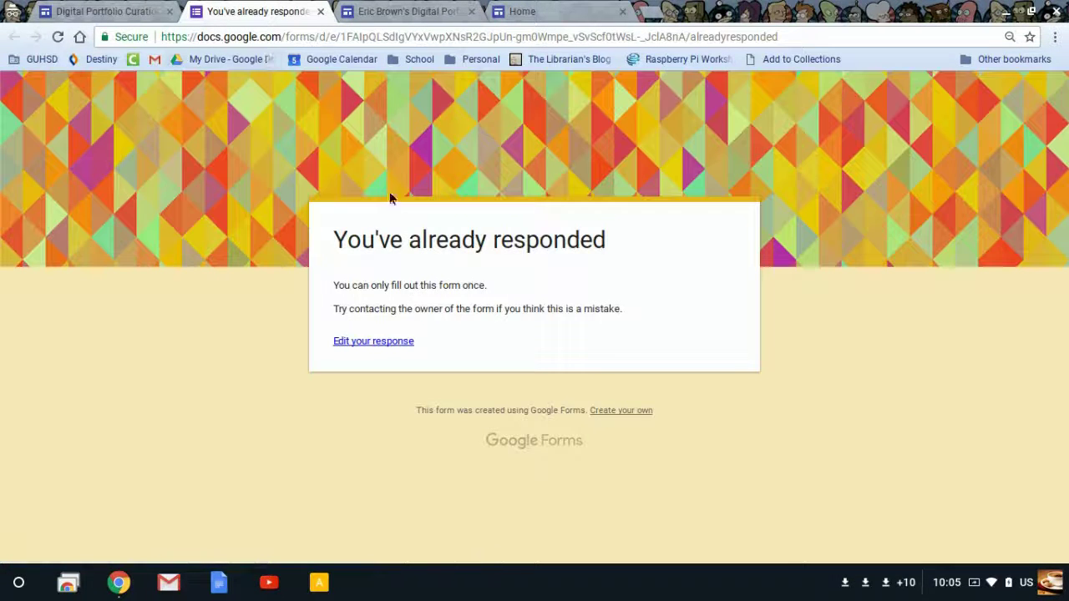
left_click(378, 342)
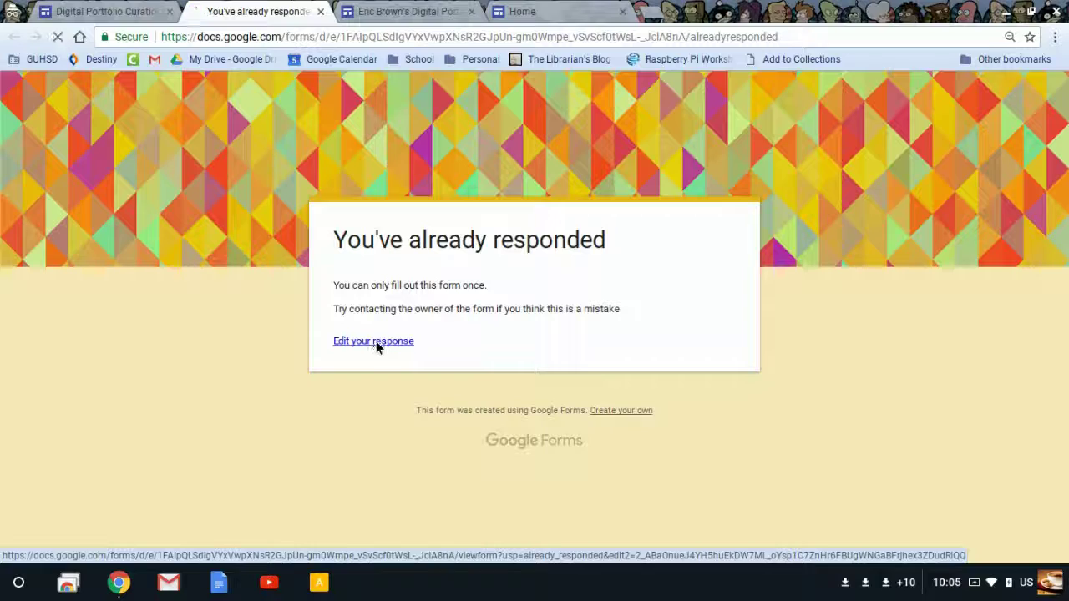
scroll(222, 293, "down", 1)
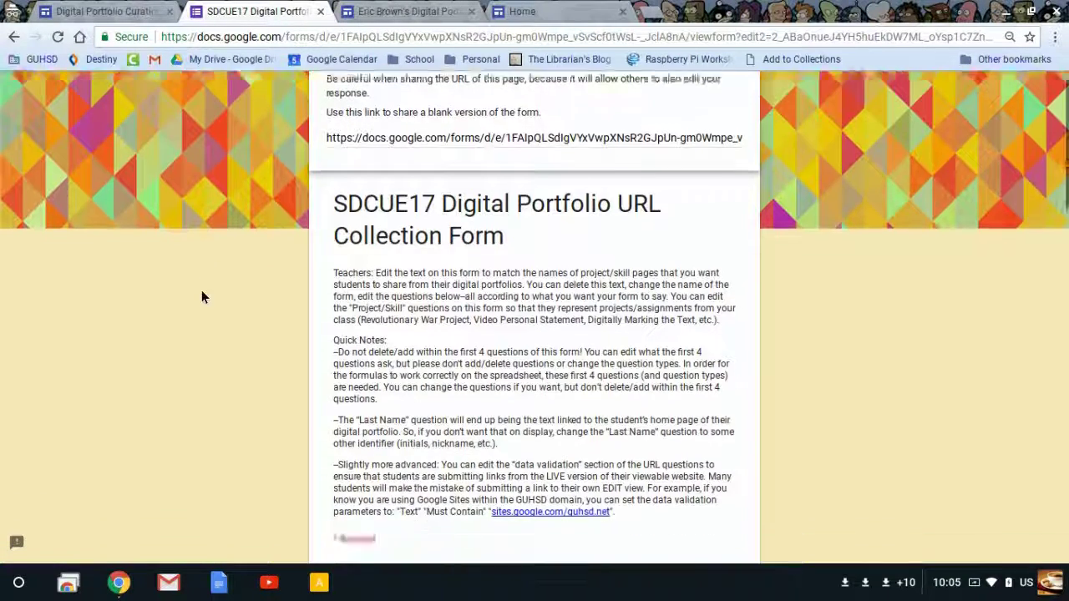
scroll(200, 291, "down", 1)
scroll(197, 288, "down", 2)
scroll(191, 284, "down", 1)
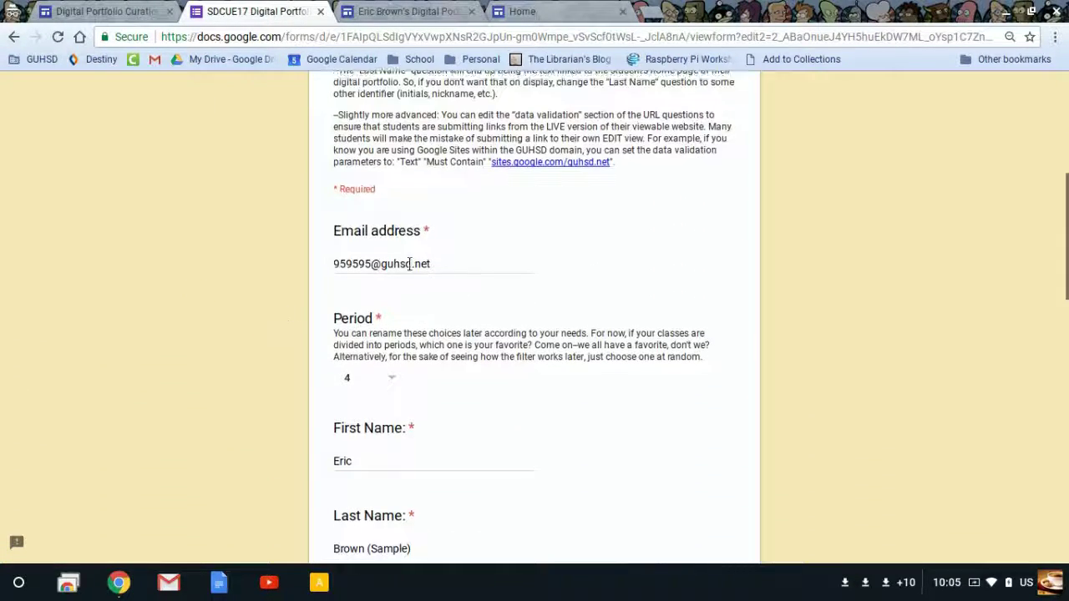
scroll(407, 292, "down", 1)
scroll(392, 276, "down", 1)
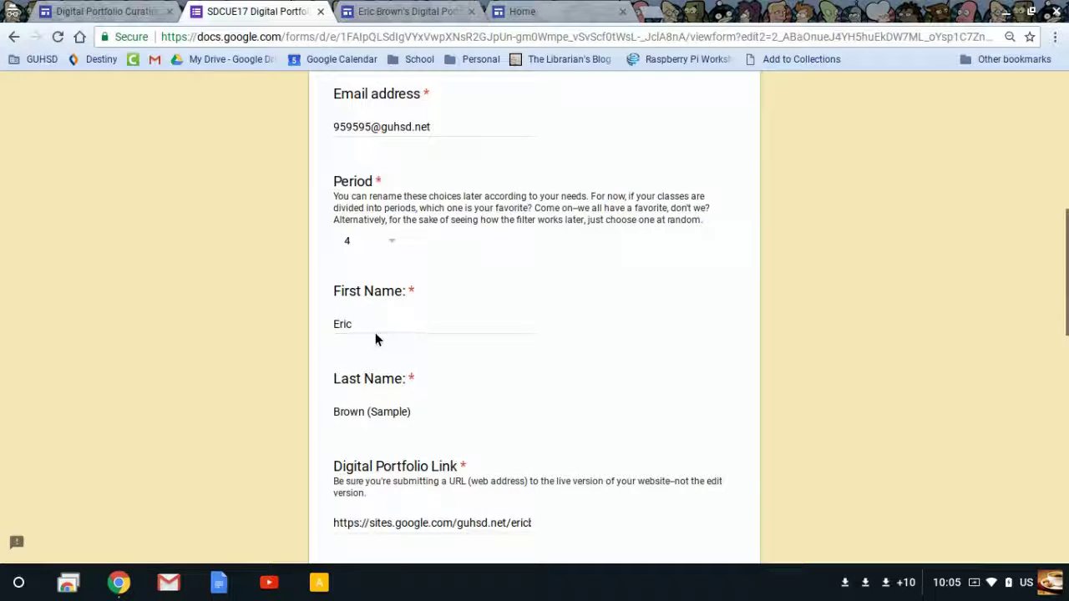
scroll(288, 360, "down", 2)
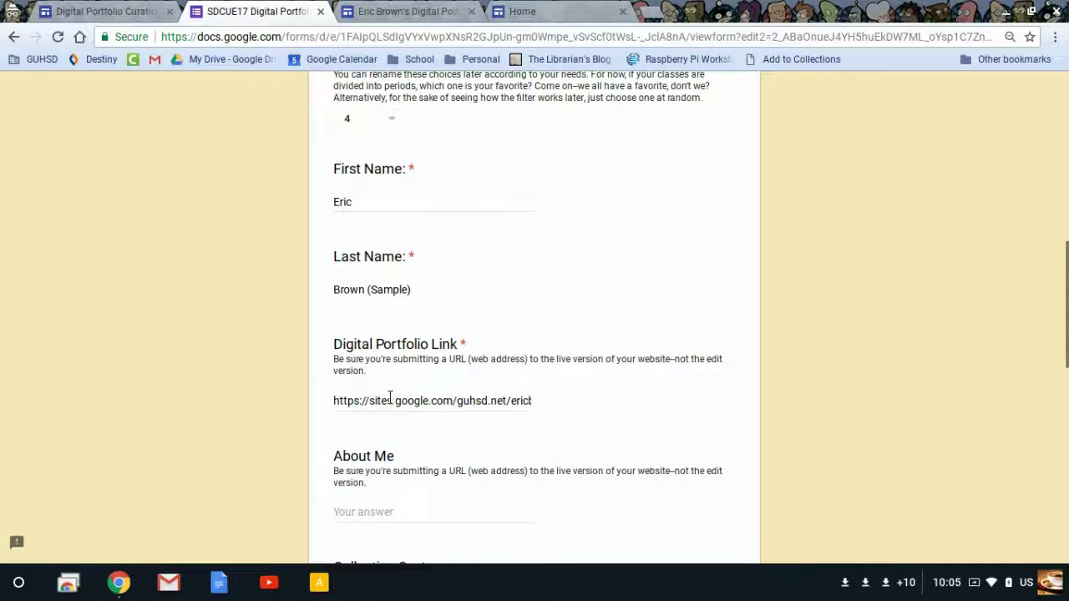
scroll(390, 399, "down", 1)
scroll(382, 389, "down", 1)
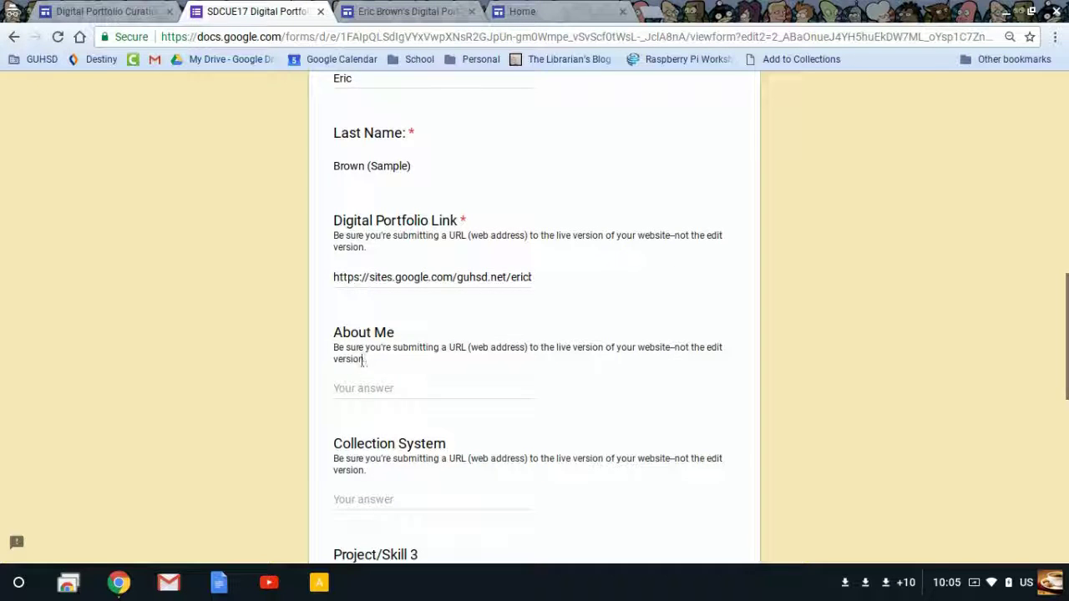
scroll(292, 400, "down", 1)
scroll(288, 390, "down", 1)
scroll(288, 387, "down", 3)
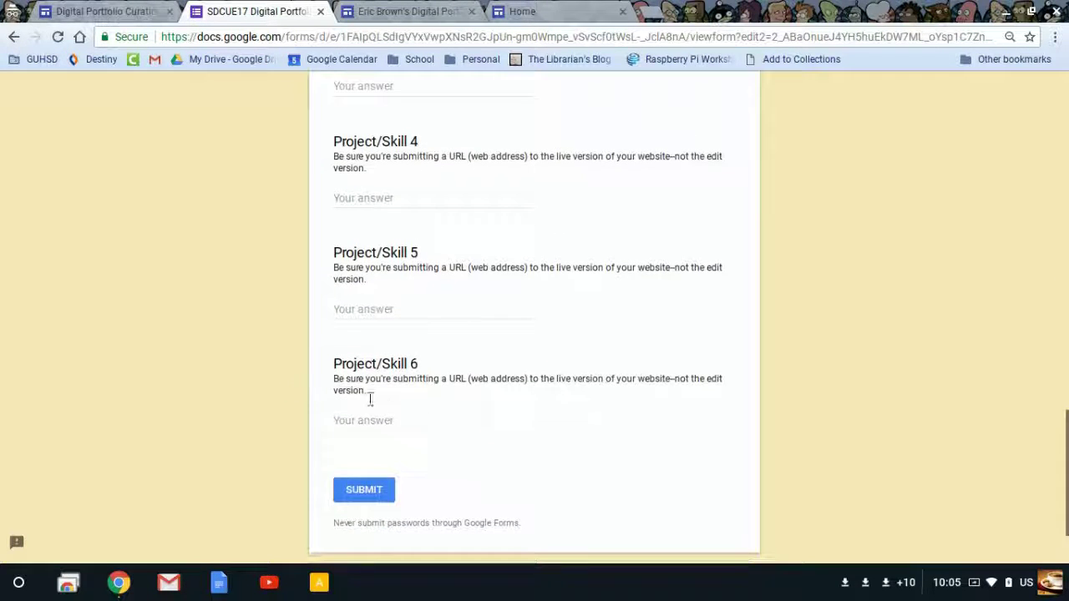
left_click(380, 415)
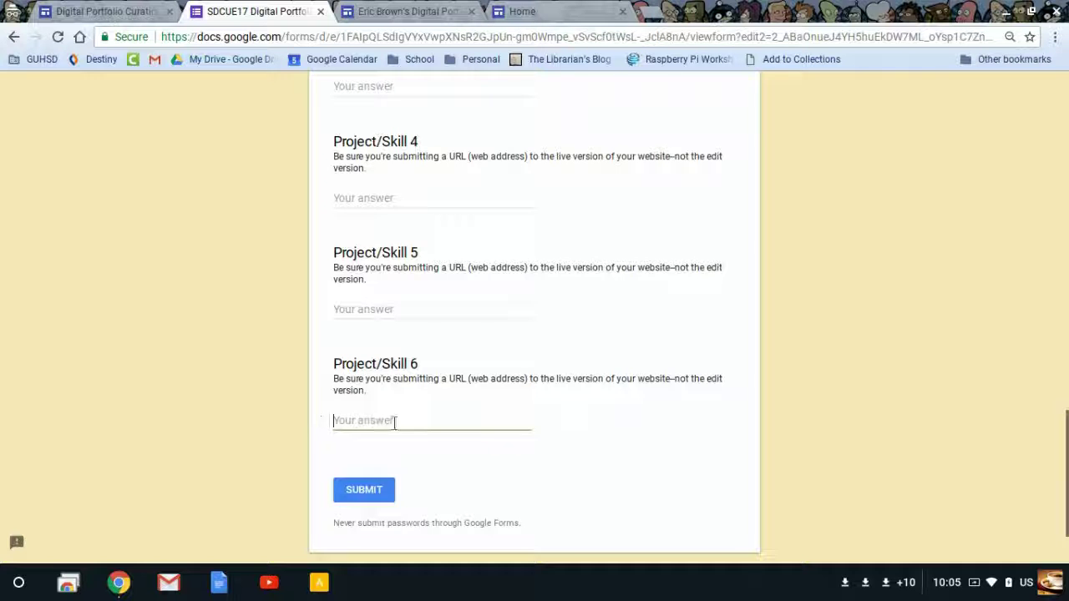
Open the published Building a Rocket page and copy its web address
left_click(429, 11)
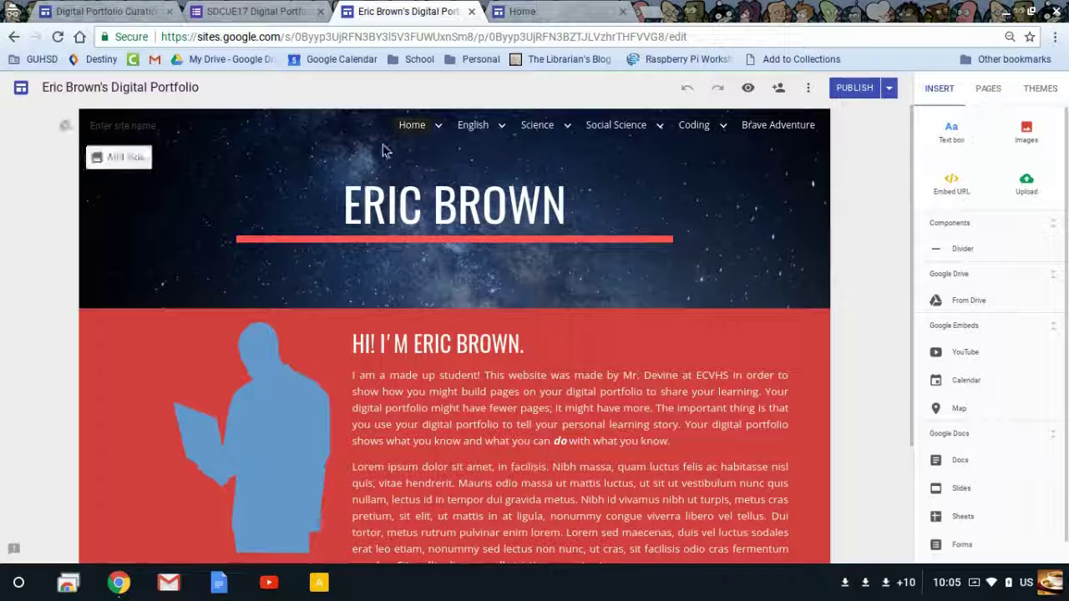
mouse_move(537, 126)
left_click(560, 165)
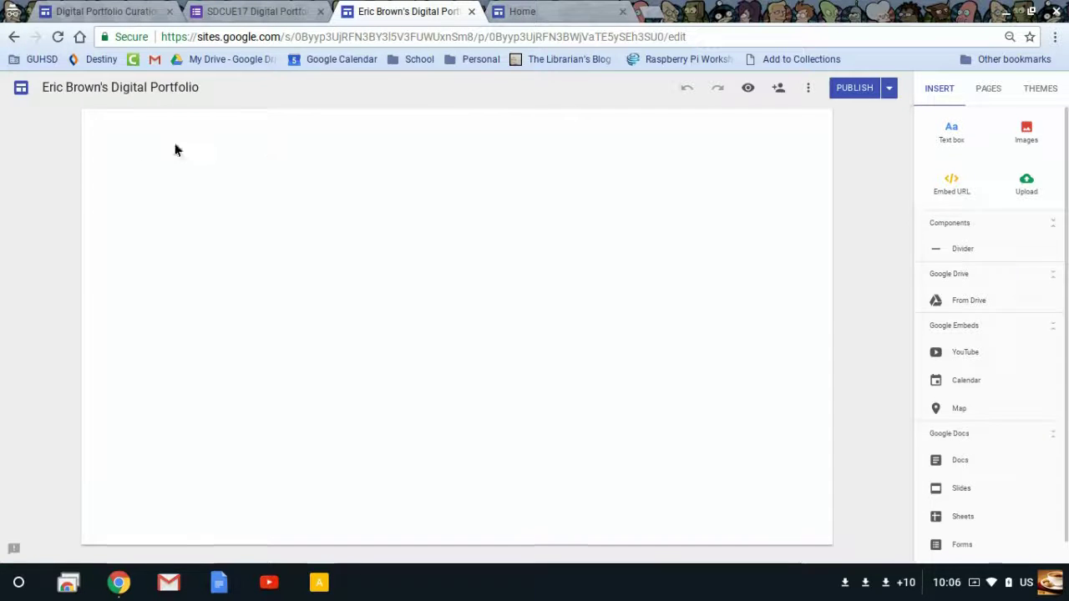
left_click(673, 37)
left_click(533, 14)
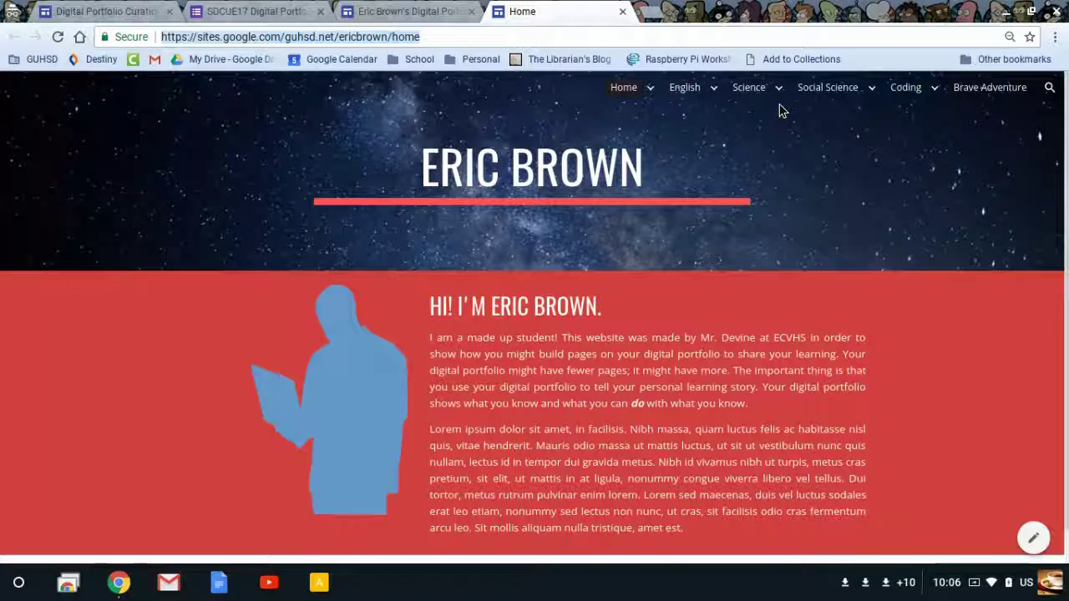
mouse_move(749, 88)
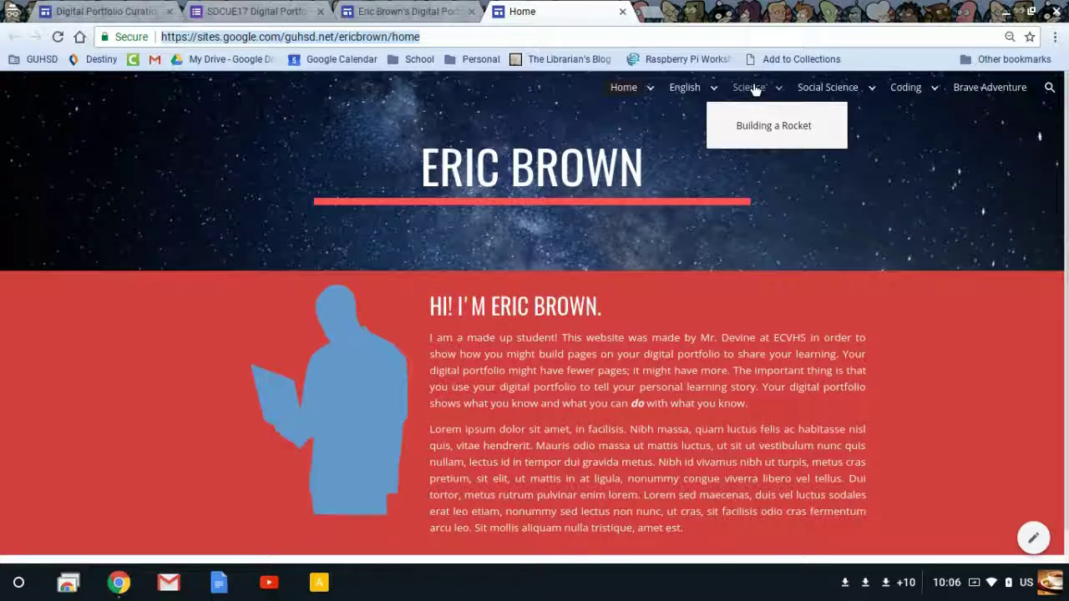
left_click(752, 127)
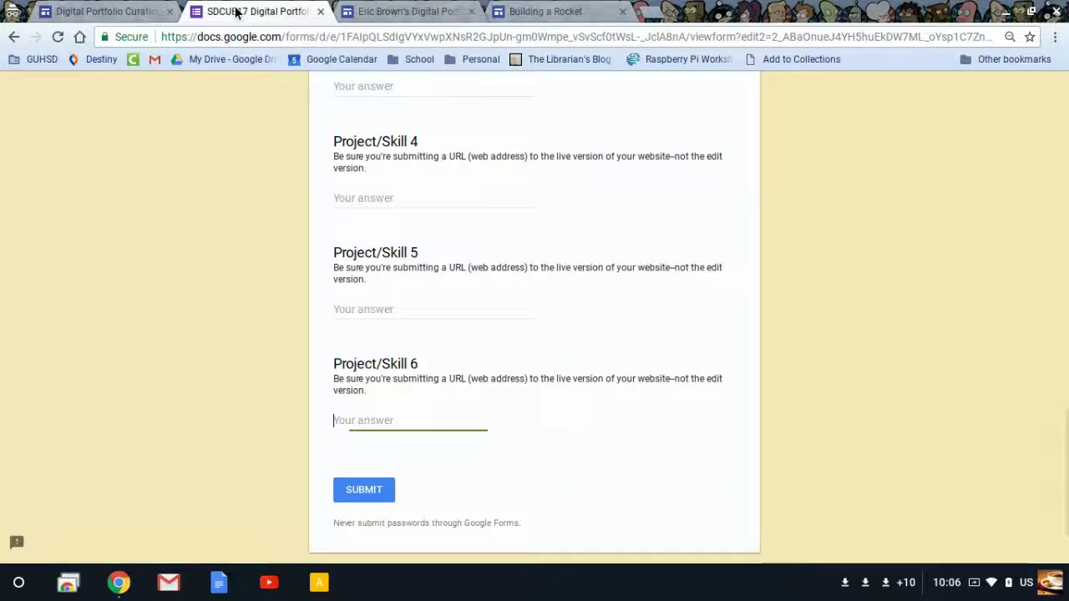
Paste the address as the Project/Skill 6 answer and submit the form
left_click(243, 12)
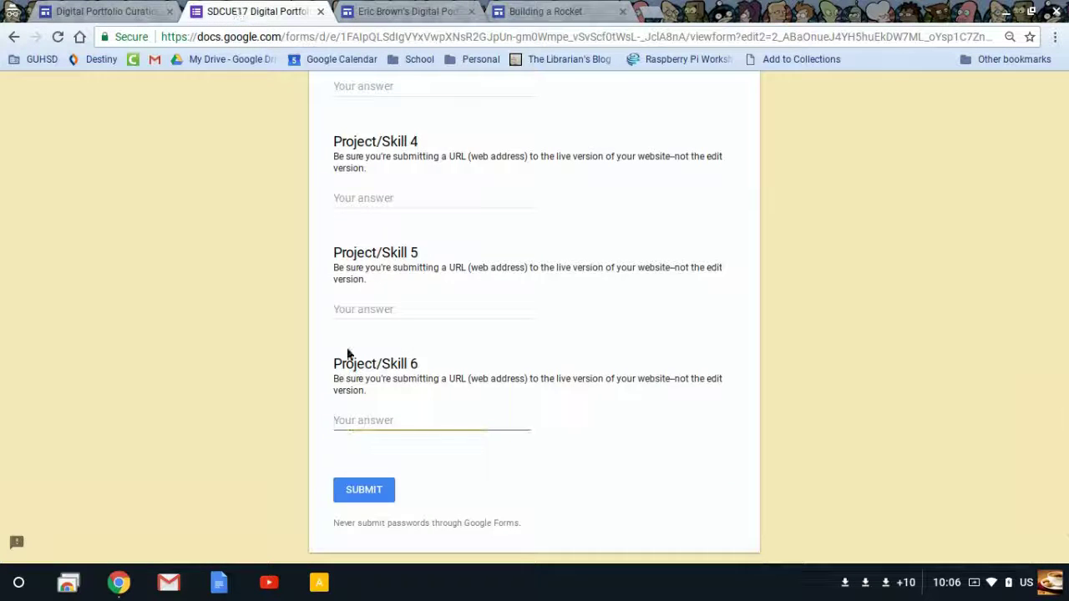
key("ctrl+v")
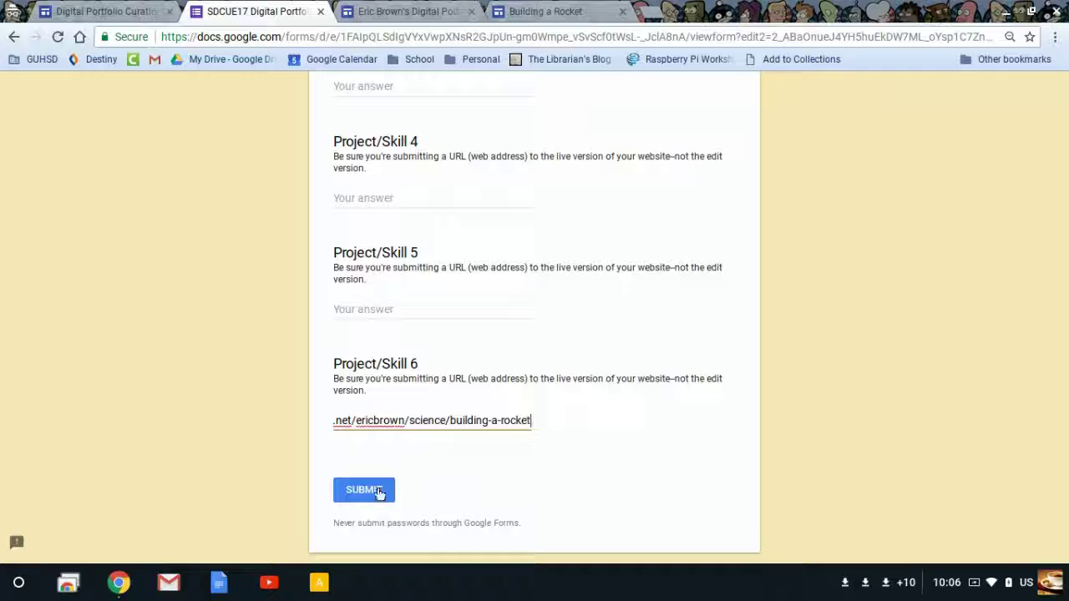
left_click(378, 491)
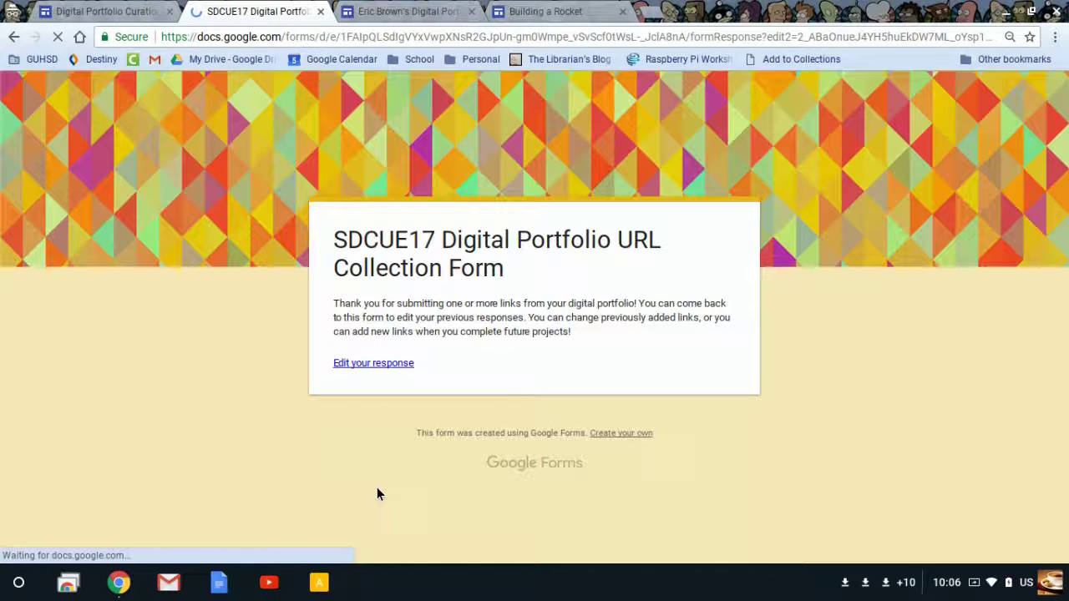
left_click(107, 12)
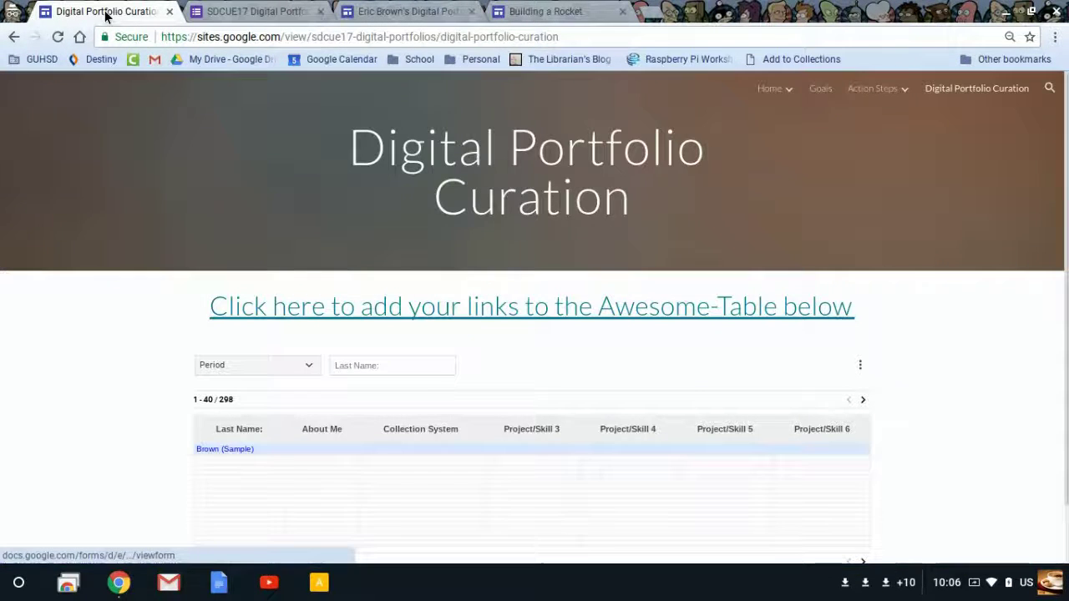
Reload the curation page to show Brown's Project/Skill 6 link, then try Period filter and Last Name search
left_click(57, 37)
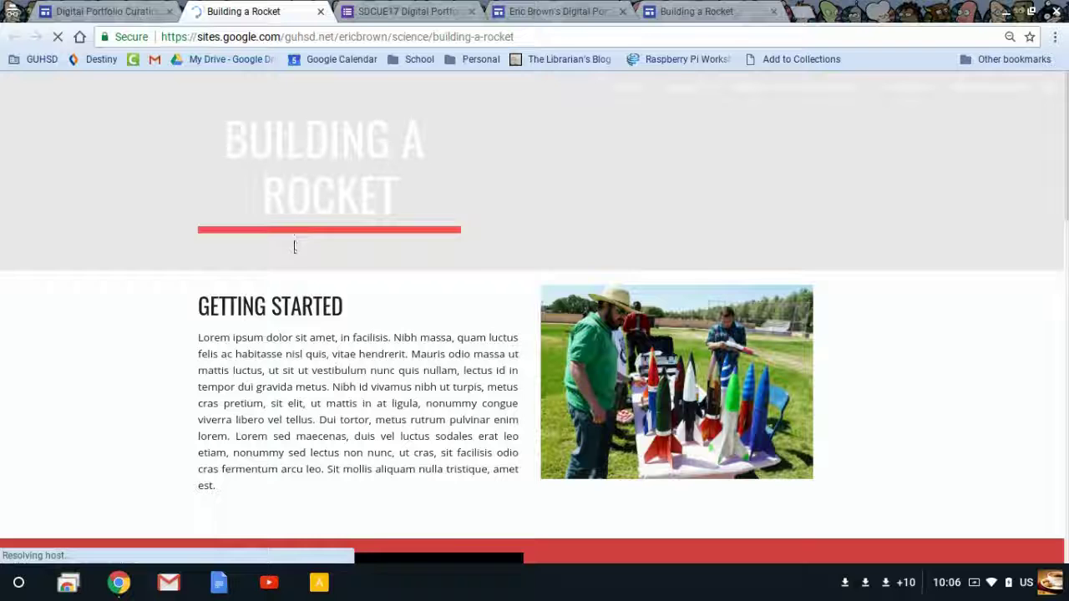
left_click(98, 19)
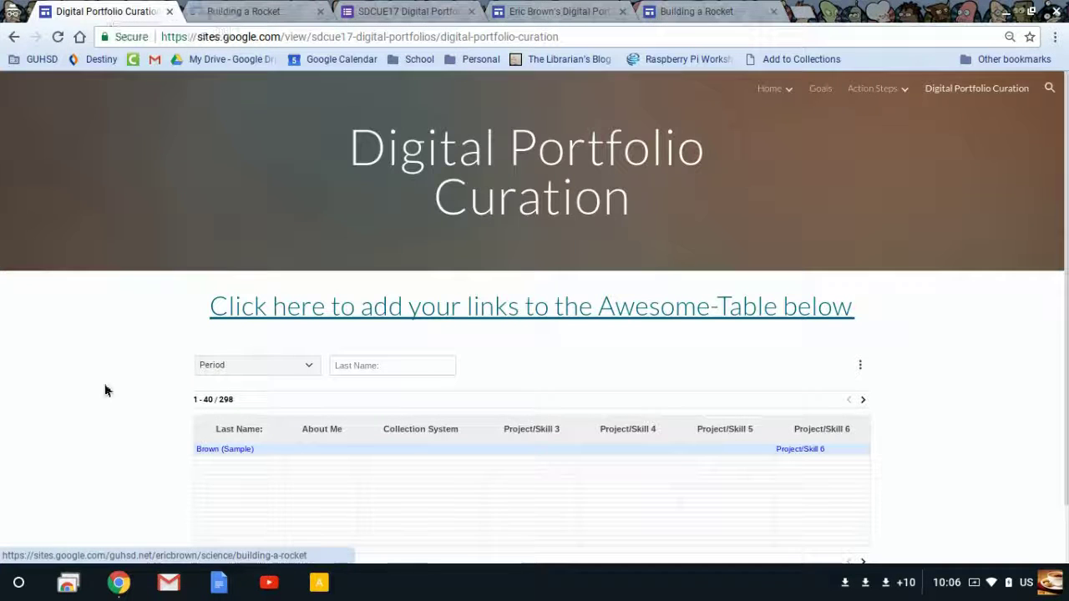
scroll(461, 515, "down", 2)
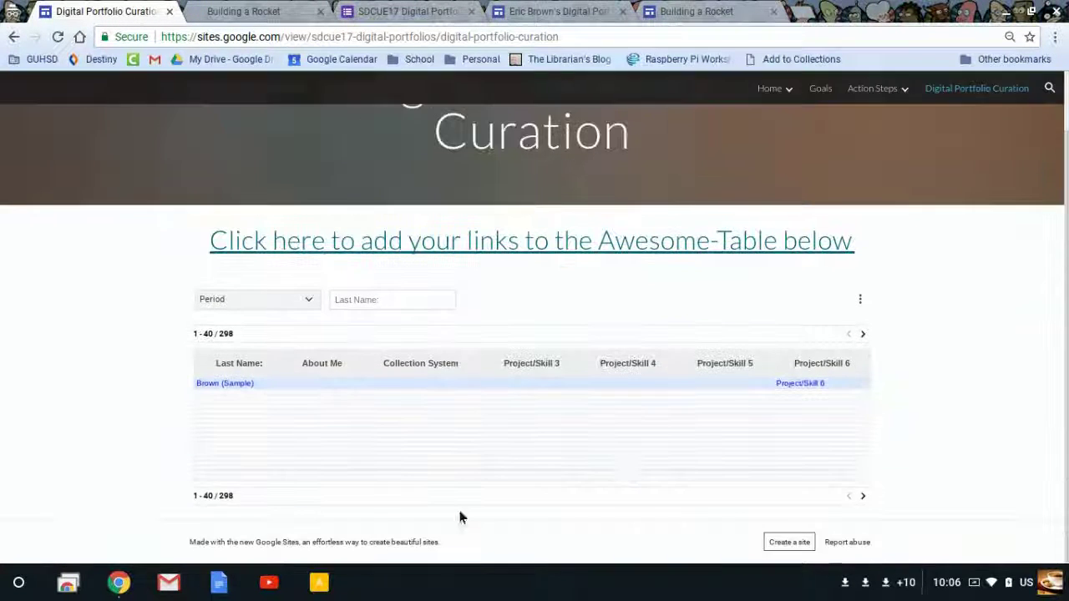
scroll(606, 484, "up", 1)
scroll(606, 484, "up", 1)
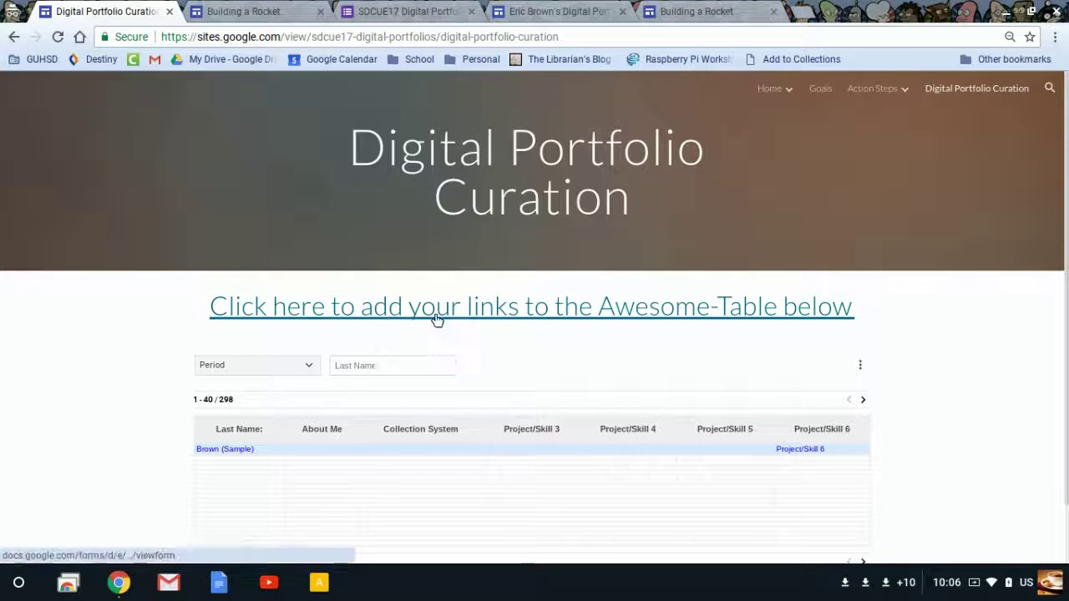
scroll(311, 319, "down", 1)
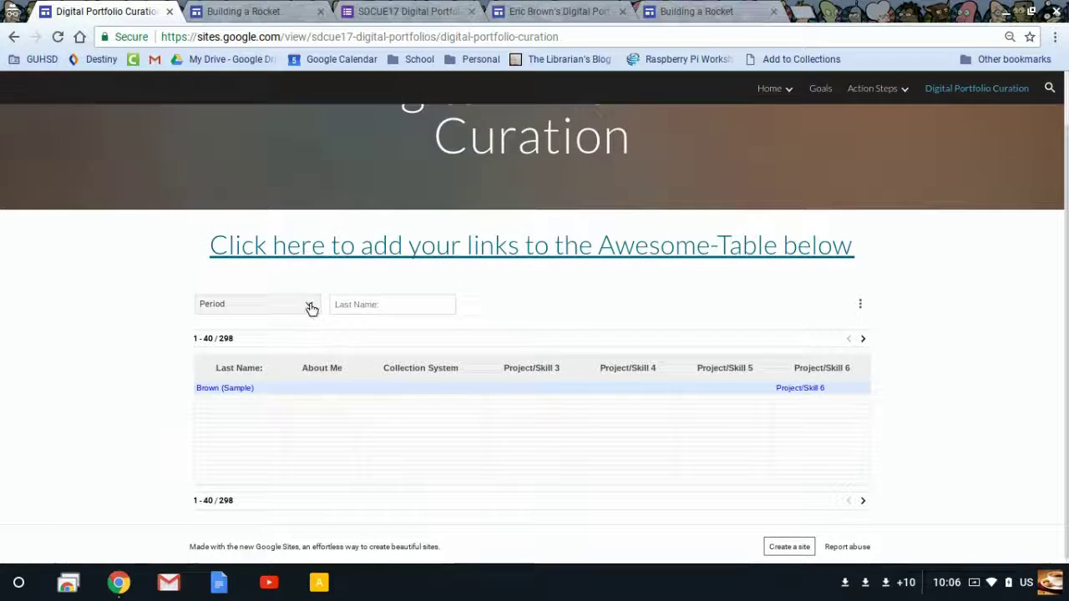
left_click(308, 306)
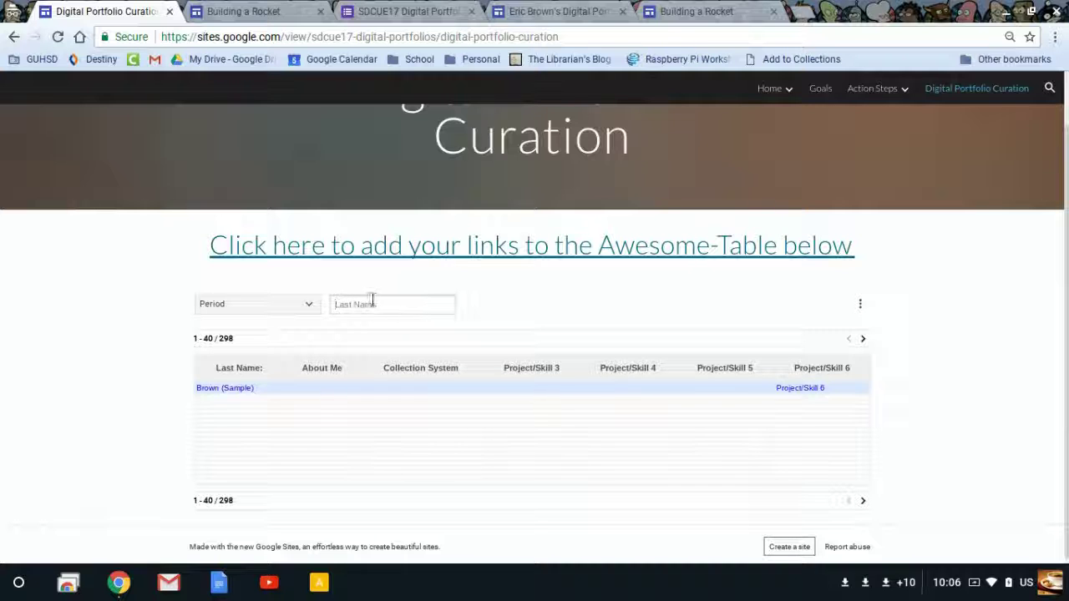
left_click(373, 302)
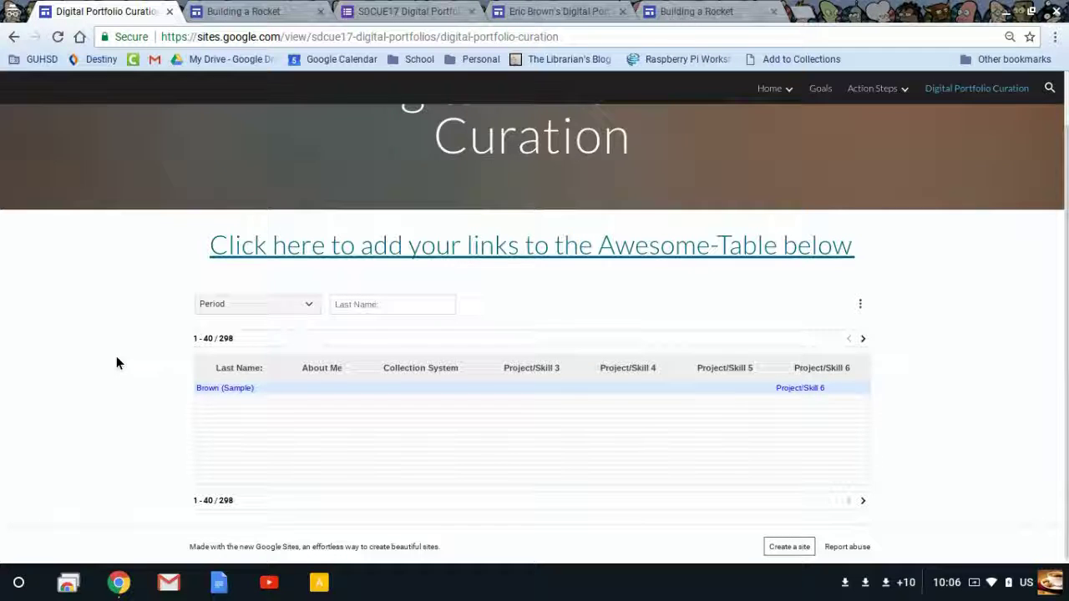